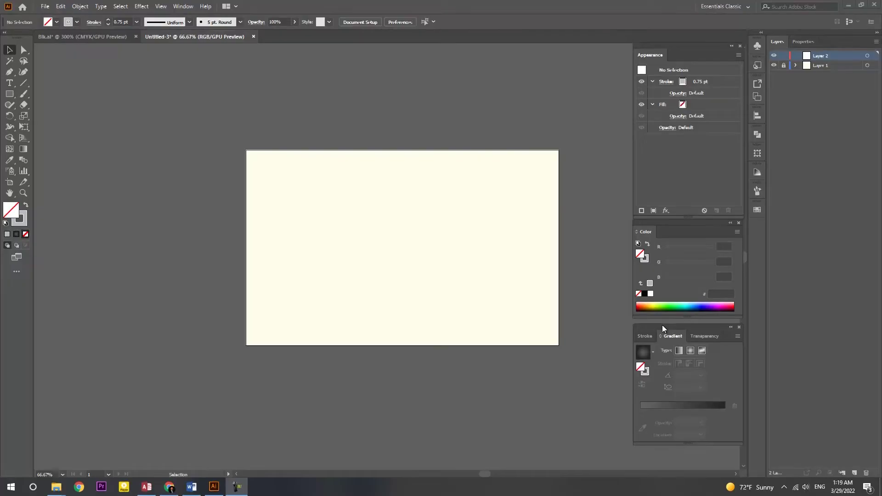
Step: Draw a 140 x 140 px circle using the Ellipse tool's exact-size dialog
{"action": "left_click_drag", "start_coordinate": [9, 94], "coordinate": [50, 116]}
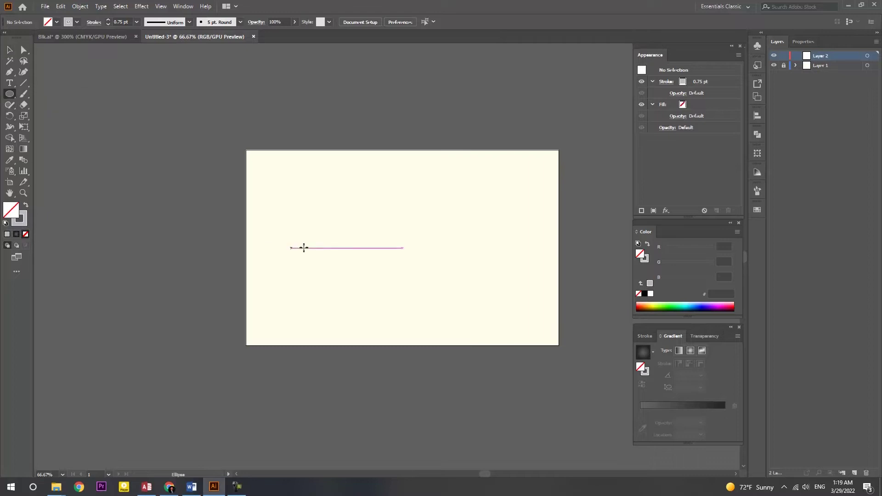
{"action": "left_click", "coordinate": [293, 308]}
{"action": "type", "text": "140"}
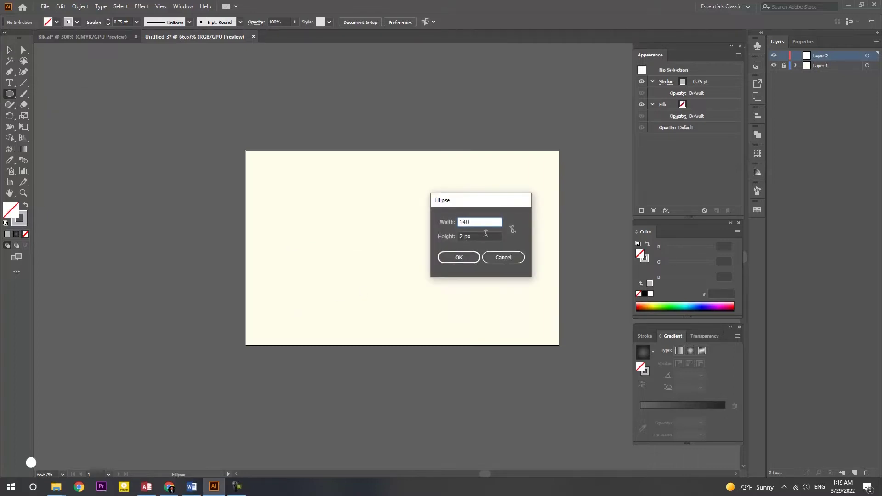
{"action": "key", "text": "Tab"}
{"action": "key", "text": "Return"}
Step: Move the circle up and to the left, then reselect it
{"action": "key", "text": "v"}
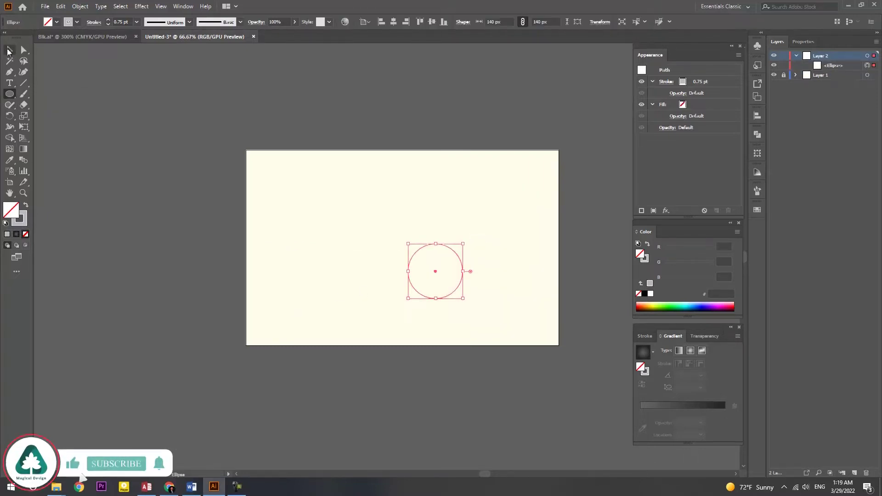
{"action": "left_click_drag", "start_coordinate": [435, 271], "coordinate": [394, 241]}
{"action": "scroll", "coordinate": [423, 271], "scroll_direction": "up", "scroll_amount": 1}
{"action": "scroll", "coordinate": [423, 271], "scroll_direction": "down", "scroll_amount": 1}
{"action": "scroll", "coordinate": [423, 271], "scroll_direction": "up", "scroll_amount": 2}
{"action": "left_click", "coordinate": [173, 105]}
{"action": "left_click", "coordinate": [360, 184]}
Step: Give the circle an 11 pt stroke coloured RGB 140/140/145
{"action": "left_click", "coordinate": [683, 83]}
{"action": "left_click", "coordinate": [700, 81]}
{"action": "left_click", "coordinate": [696, 246]}
{"action": "type", "text": "140"}
{"action": "key", "text": "Tab"}
{"action": "type", "text": "140"}
{"action": "key", "text": "Tab"}
{"action": "type", "text": "145"}
{"action": "key", "text": "Return"}
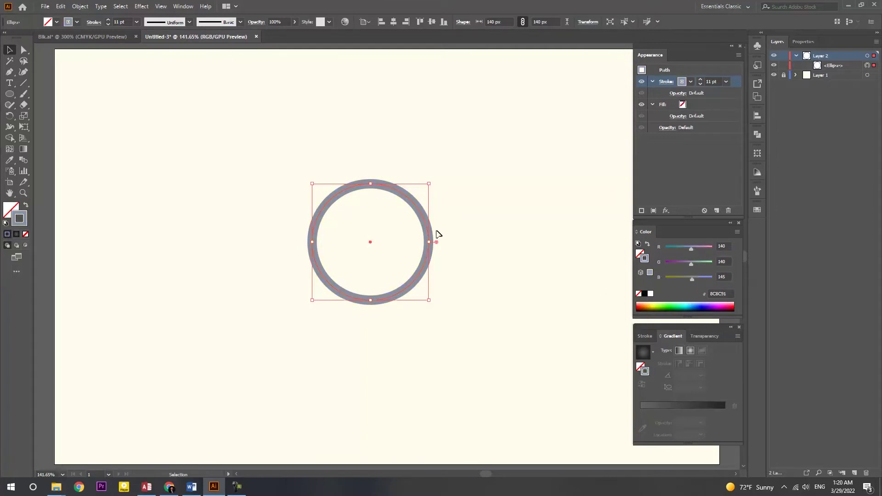
Step: Paste a duplicate circle on top with a 10 pt stroke in RGB 165/165/170
{"action": "left_click", "coordinate": [828, 67]}
{"action": "left_click", "coordinate": [60, 6]}
{"action": "left_click", "coordinate": [76, 61]}
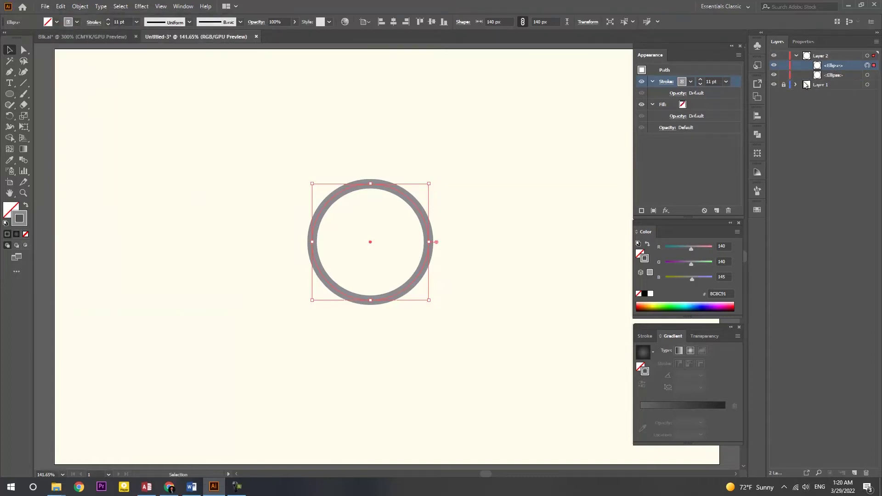
{"action": "left_click", "coordinate": [700, 84]}
{"action": "left_click", "coordinate": [721, 247]}
{"action": "type", "text": "165"}
{"action": "key", "text": "Tab"}
{"action": "type", "text": "165"}
{"action": "key", "text": "Tab"}
{"action": "type", "text": "170"}
{"action": "key", "text": "Return"}
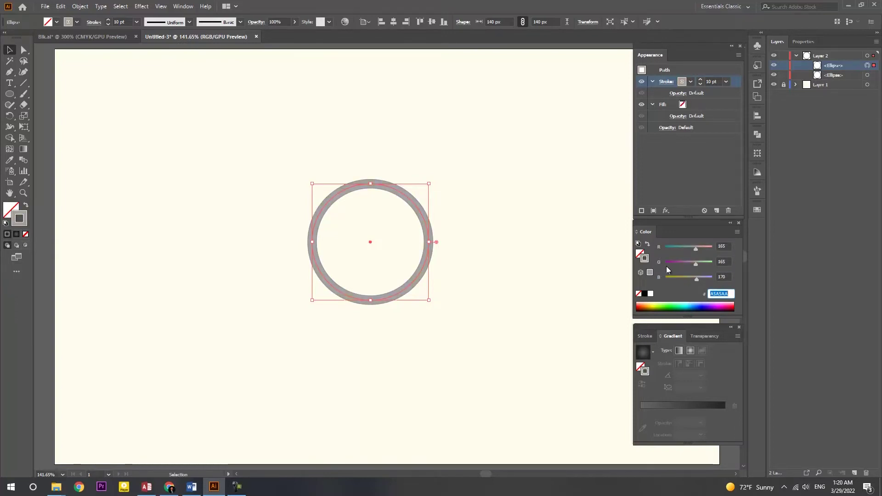
Step: Zoom the view to 200% and deselect the ring
{"action": "key", "text": "a"}
{"action": "key", "text": "ctrl+equal"}
{"action": "key", "text": "ctrl+equal"}
{"action": "key", "text": "ctrl+equal"}
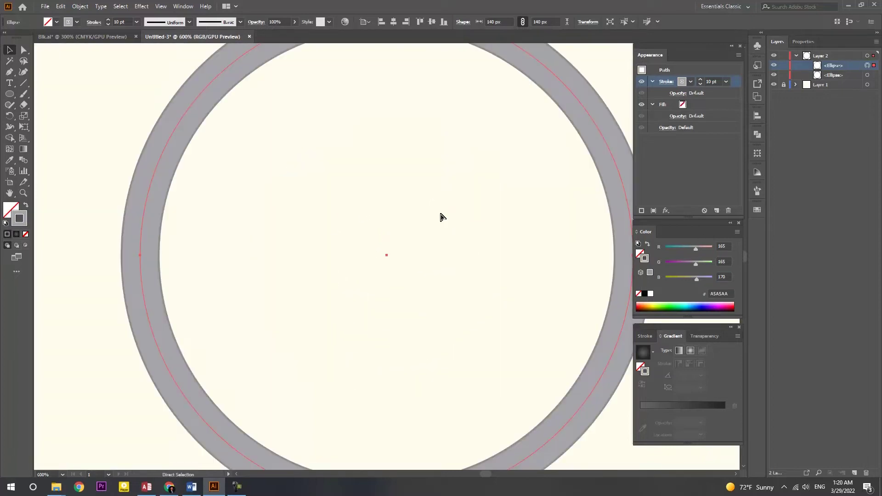
{"action": "key", "text": "ctrl+minus"}
{"action": "key", "text": "ctrl+minus"}
{"action": "key", "text": "ctrl+minus"}
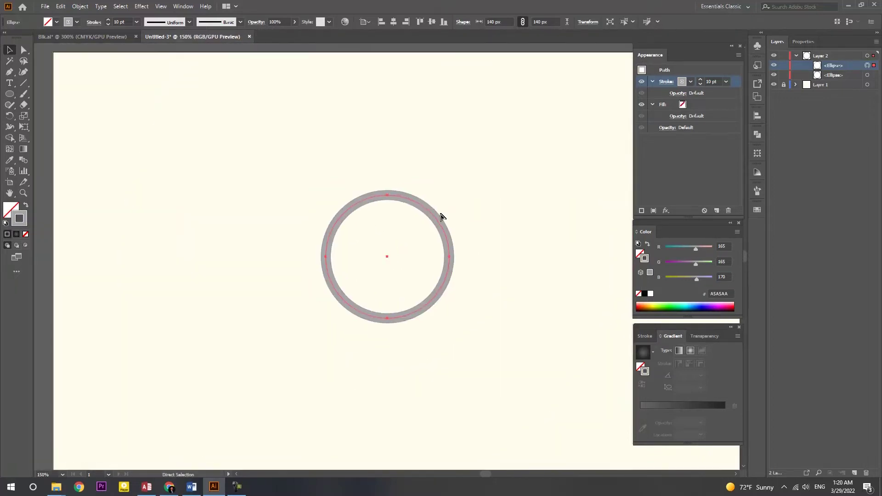
{"action": "key", "text": "ctrl+equal"}
{"action": "key", "text": "v"}
{"action": "left_click", "coordinate": [517, 248]}
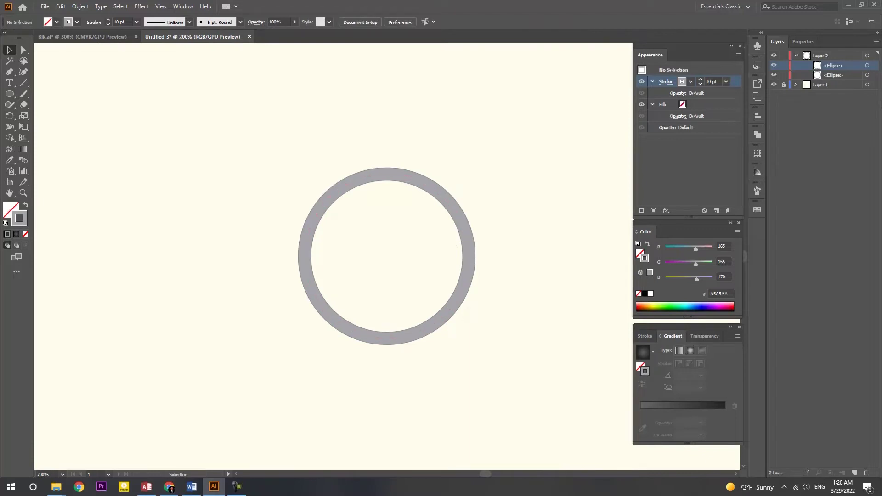
Step: Copy the ring and paste it in front, dismissing the warning
{"action": "left_click", "coordinate": [60, 6]}
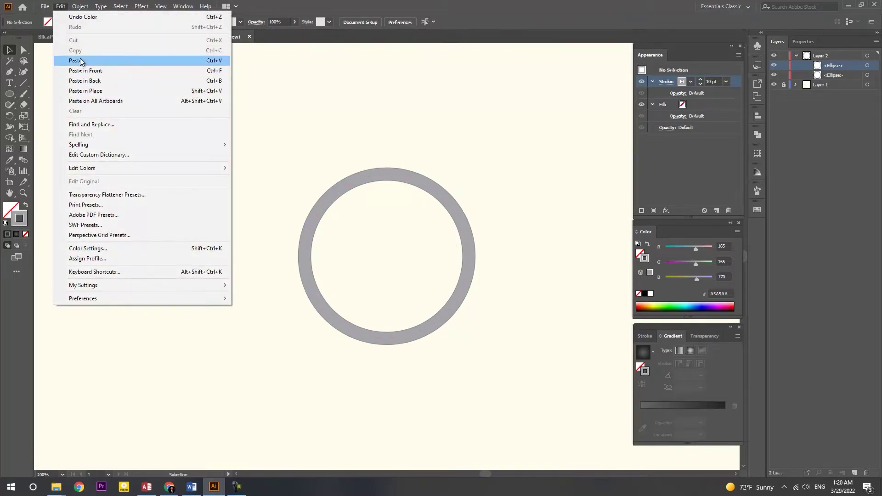
{"action": "left_click", "coordinate": [471, 215]}
{"action": "left_click", "coordinate": [80, 6]}
{"action": "left_click", "coordinate": [76, 51]}
{"action": "left_click", "coordinate": [60, 6]}
{"action": "left_click", "coordinate": [83, 73]}
{"action": "key", "text": "Return"}
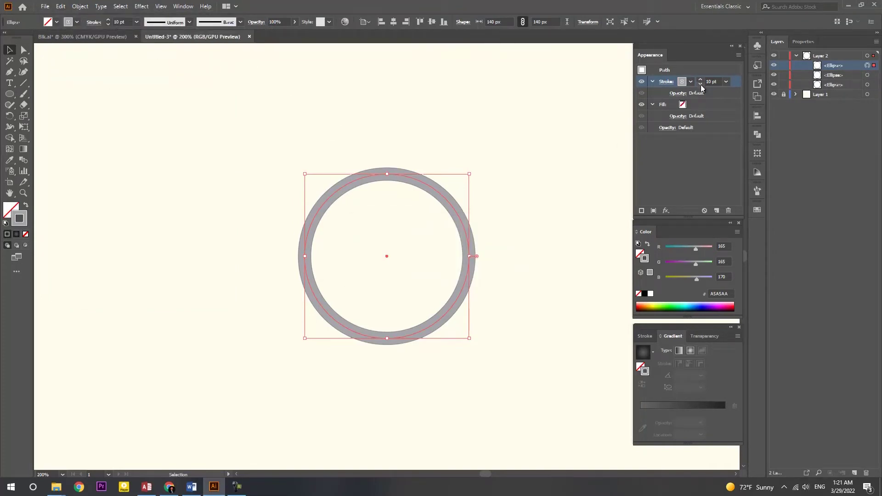
Step: Colour the front copy's 7 pt stroke light grey, RGB 215/215/220
{"action": "left_click", "coordinate": [716, 250]}
{"action": "type", "text": "215"}
{"action": "key", "text": "Tab"}
{"action": "type", "text": "215"}
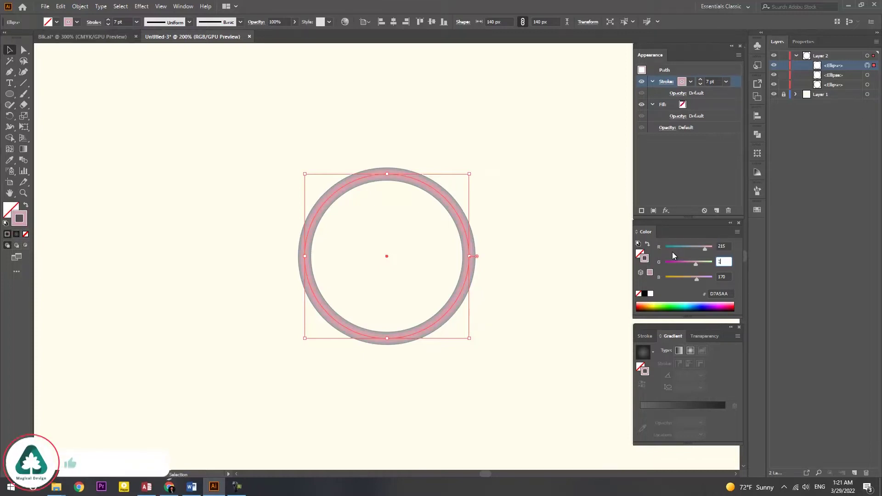
{"action": "key", "text": "Tab"}
{"action": "type", "text": "220"}
{"action": "left_click", "coordinate": [592, 247]}
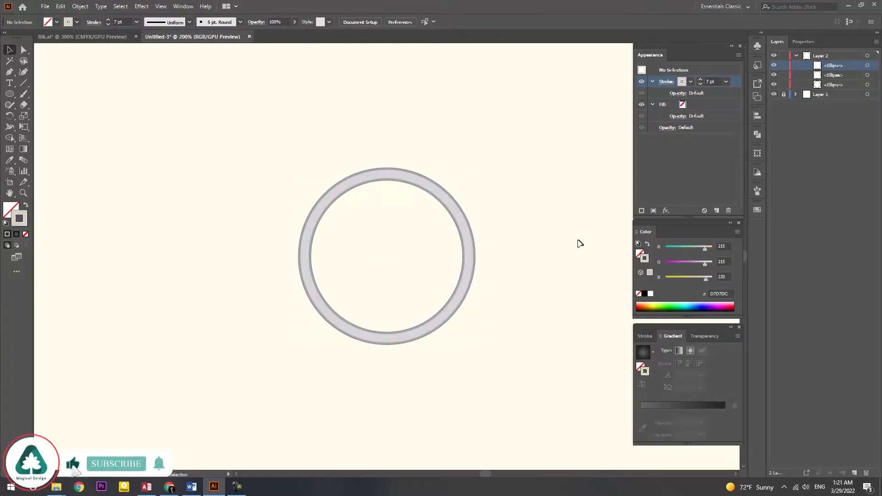
Step: Copy the ring again and paste another copy in front
{"action": "left_click", "coordinate": [472, 253]}
{"action": "left_click", "coordinate": [61, 7]}
{"action": "left_click", "coordinate": [69, 51]}
{"action": "left_click", "coordinate": [61, 6]}
{"action": "left_click", "coordinate": [69, 70]}
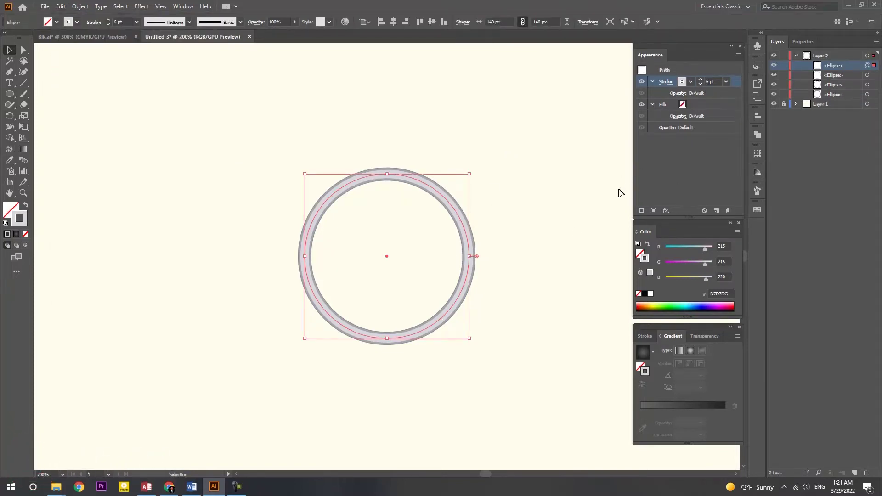
Step: Colour the top copy's stroke dark grey, RGB 50/50/50
{"action": "double_click", "coordinate": [724, 246]}
{"action": "type", "text": "50"}
{"action": "key", "text": "Tab"}
{"action": "type", "text": "50"}
{"action": "key", "text": "Tab"}
{"action": "type", "text": "50"}
{"action": "key", "text": "Tab"}
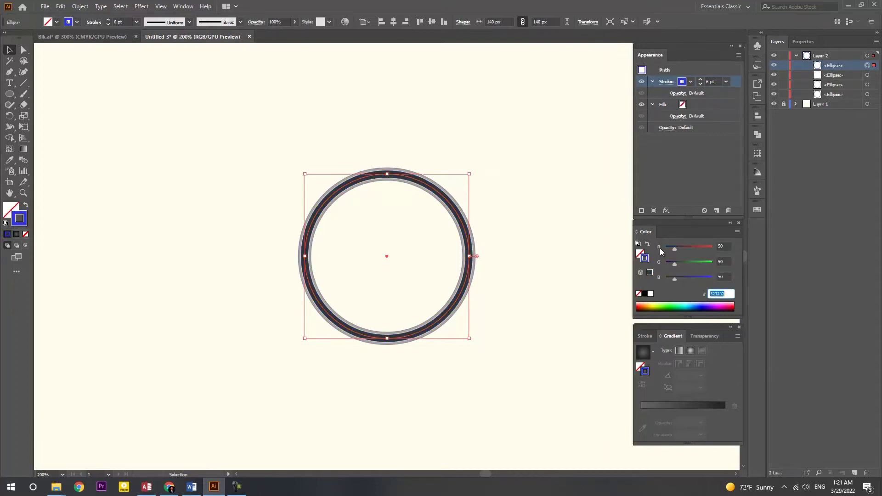
{"action": "left_click", "coordinate": [558, 266]}
Step: Scale the dark ring up to about 146 px and resize the light grey ring
{"action": "left_click", "coordinate": [844, 65]}
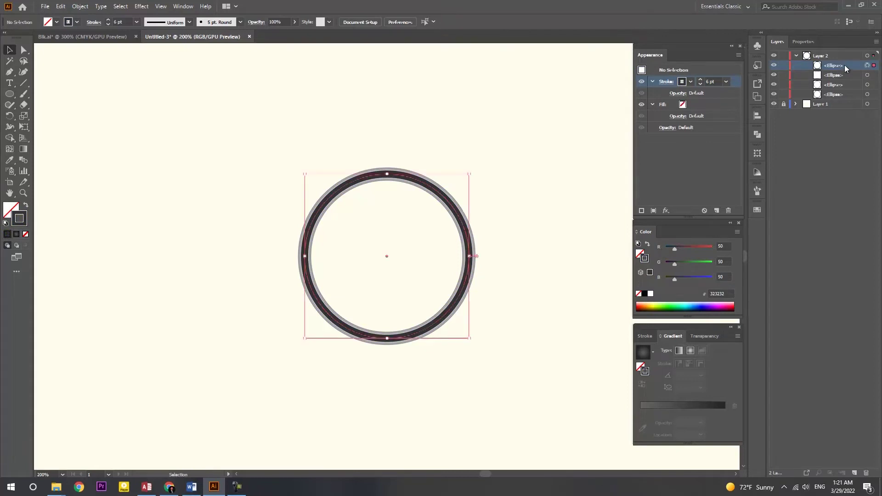
{"action": "left_click_drag", "start_coordinate": [474, 342], "coordinate": [472, 340]}
{"action": "left_click", "coordinate": [810, 74]}
{"action": "left_click", "coordinate": [509, 189]}
{"action": "left_click_drag", "start_coordinate": [515, 146], "coordinate": [294, 384]}
{"action": "left_click", "coordinate": [527, 293]}
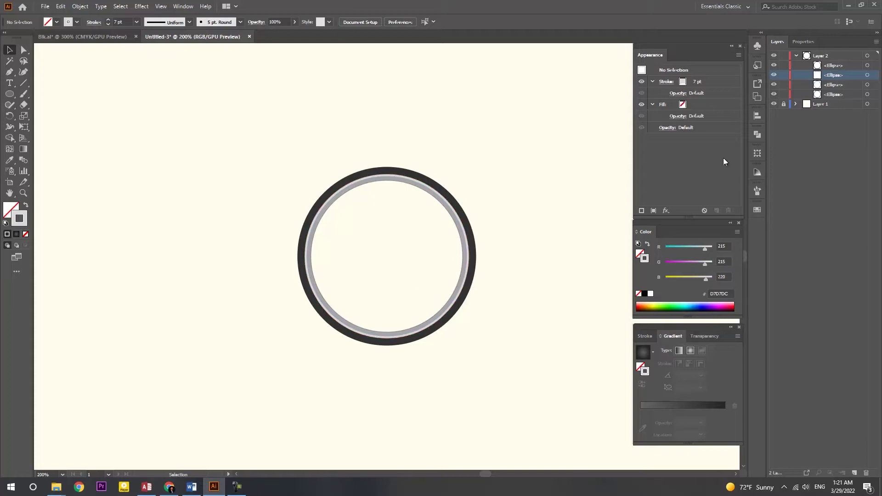
{"action": "left_click", "coordinate": [60, 6]}
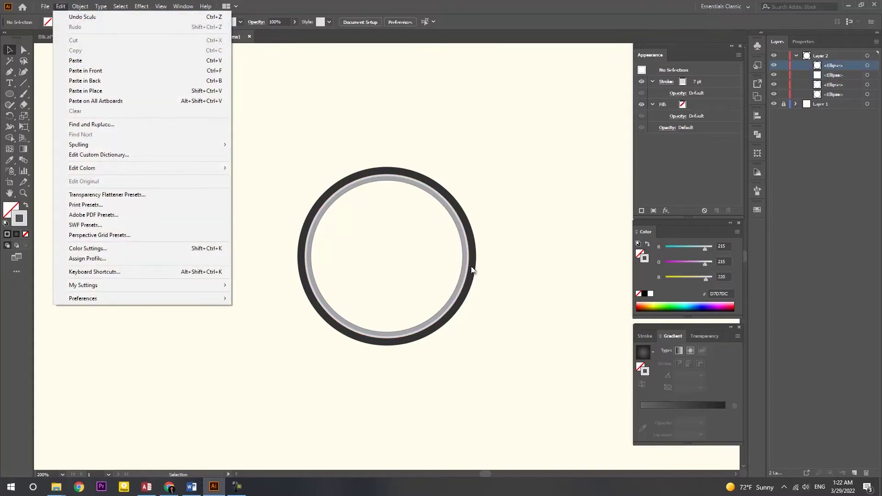
Step: Paste a copy in front of the tire with a 3 pt stroke in RGB 90/90/90
{"action": "left_click", "coordinate": [472, 270]}
{"action": "left_click", "coordinate": [61, 6]}
{"action": "left_click", "coordinate": [85, 71]}
{"action": "left_click", "coordinate": [694, 82]}
{"action": "left_click", "coordinate": [729, 246]}
{"action": "type", "text": "90"}
{"action": "key", "text": "Tab"}
{"action": "type", "text": "90"}
{"action": "key", "text": "Tab"}
{"action": "type", "text": "90"}
{"action": "key", "text": "Return"}
Step: Turn on Dashed Line for the thin copy's stroke in the Stroke options
{"action": "left_click", "coordinate": [556, 332]}
{"action": "left_click", "coordinate": [476, 253]}
{"action": "left_click", "coordinate": [80, 7]}
{"action": "left_click", "coordinate": [94, 22]}
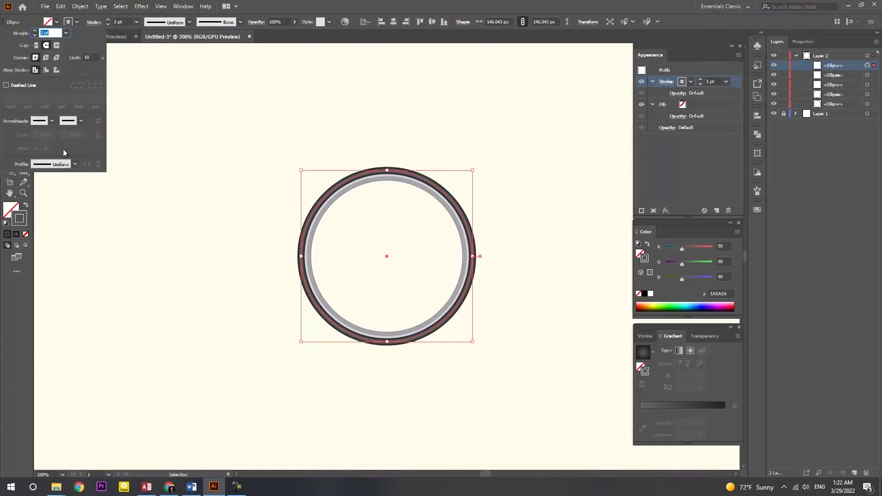
{"action": "left_click", "coordinate": [6, 85]}
{"action": "left_click", "coordinate": [26, 98]}
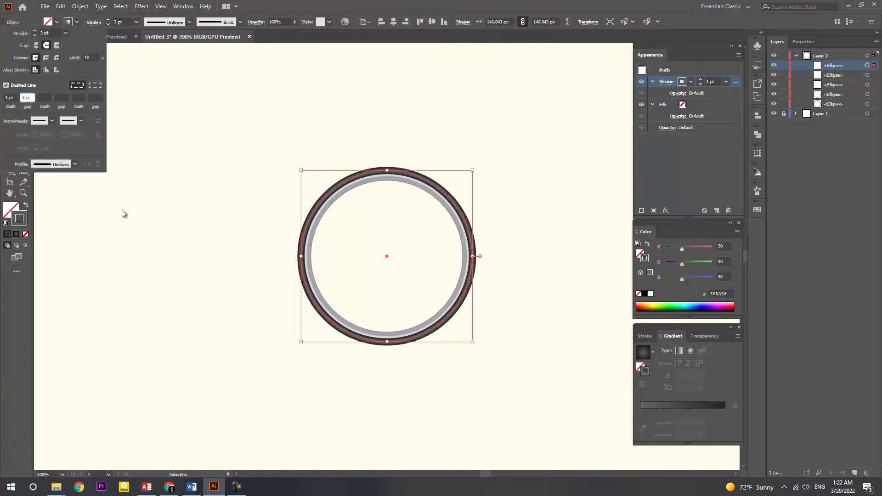
{"action": "left_click", "coordinate": [138, 213]}
{"action": "left_click", "coordinate": [434, 189]}
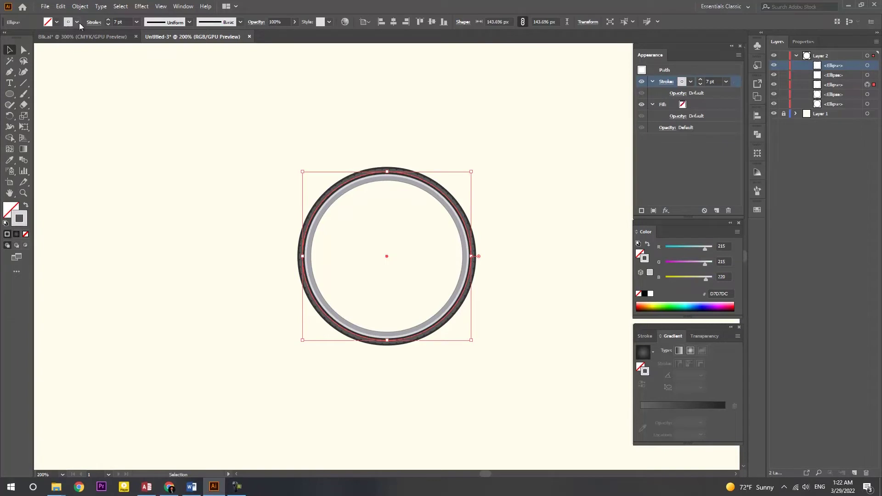
{"action": "left_click", "coordinate": [93, 22]}
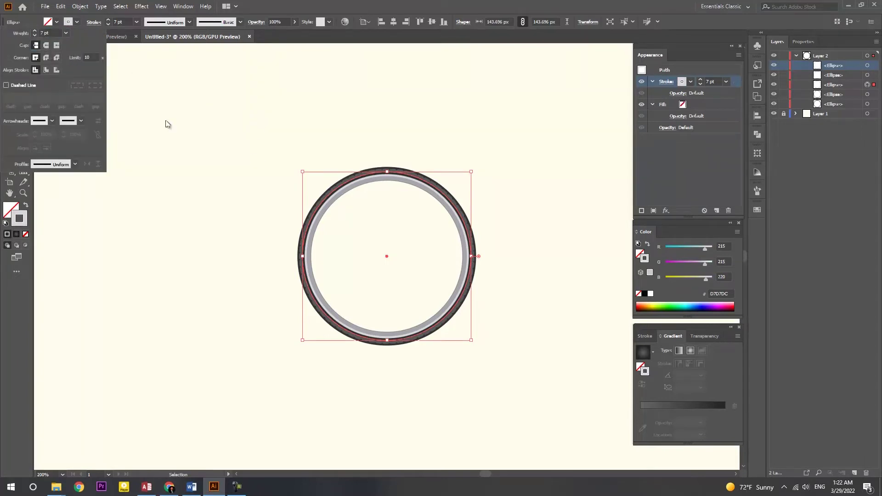
Step: Undo the last two changes to revert the thin ring
{"action": "key", "text": "a"}
{"action": "key", "text": "ctrl+z"}
{"action": "key", "text": "v"}
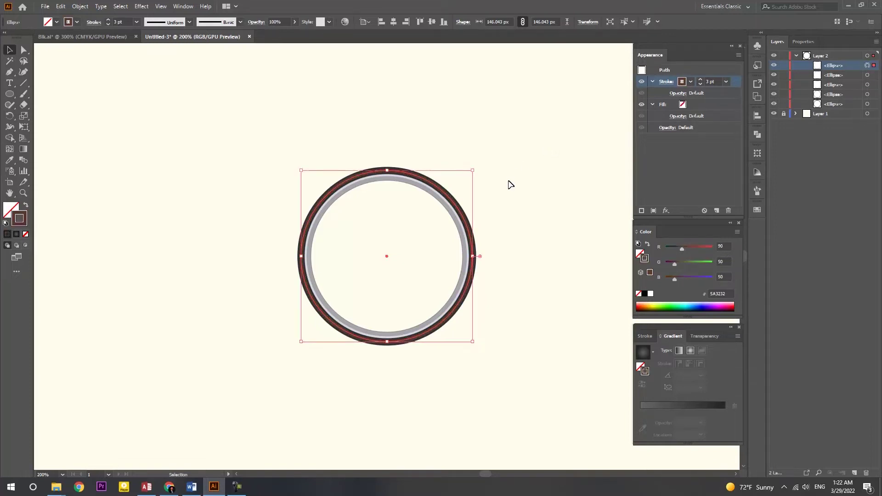
{"action": "key", "text": "ctrl+z"}
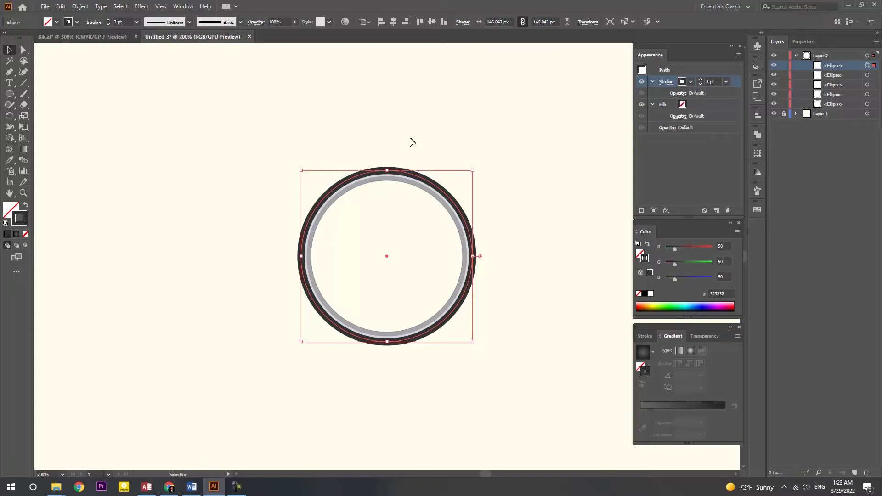
Step: Reset the thin ring's stroke colour to RGB 90/90/90
{"action": "left_click", "coordinate": [722, 246]}
{"action": "type", "text": "90"}
{"action": "key", "text": "Tab"}
{"action": "type", "text": "90"}
{"action": "key", "text": "Tab"}
{"action": "type", "text": "90"}
{"action": "left_click", "coordinate": [585, 274]}
Step: Make the thin ring's stroke a dashed line with projecting caps and 3 pt dashes and gaps
{"action": "left_click", "coordinate": [475, 247]}
{"action": "left_click", "coordinate": [90, 23]}
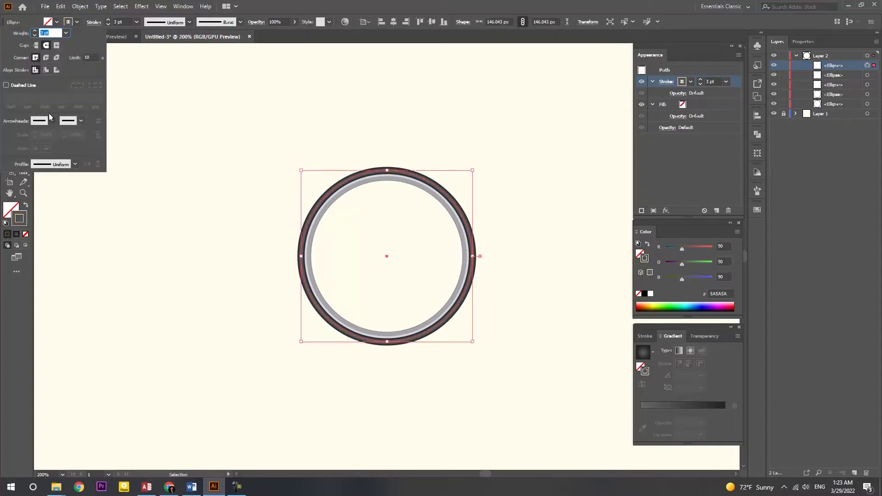
{"action": "left_click", "coordinate": [30, 85]}
{"action": "left_click", "coordinate": [56, 45]}
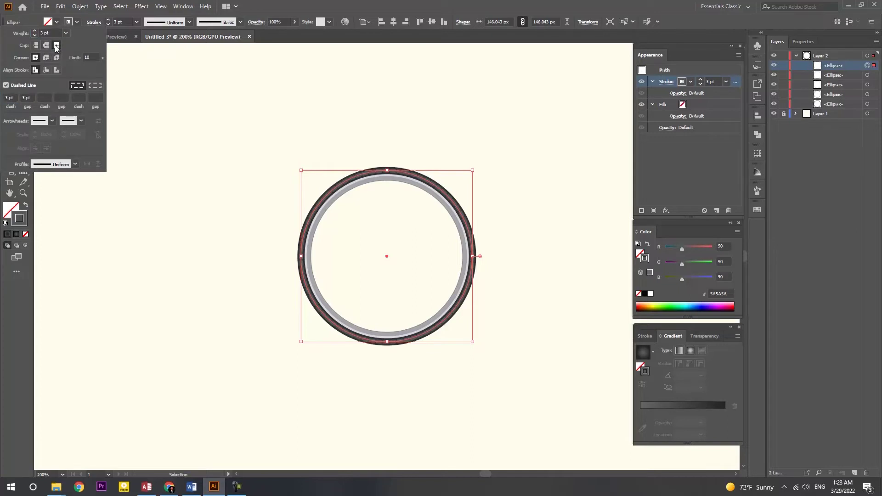
{"action": "left_click", "coordinate": [27, 97]}
{"action": "left_click", "coordinate": [218, 114]}
{"action": "left_click", "coordinate": [371, 143]}
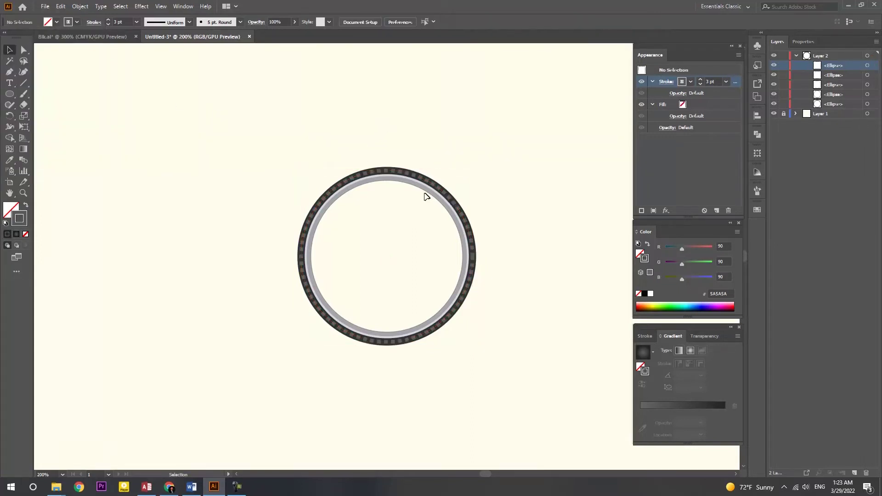
{"action": "left_click", "coordinate": [867, 65]}
Step: Paste a copy in front of the tire with a 2 pt stroke in RGB 25/25/25
{"action": "left_click", "coordinate": [61, 7]}
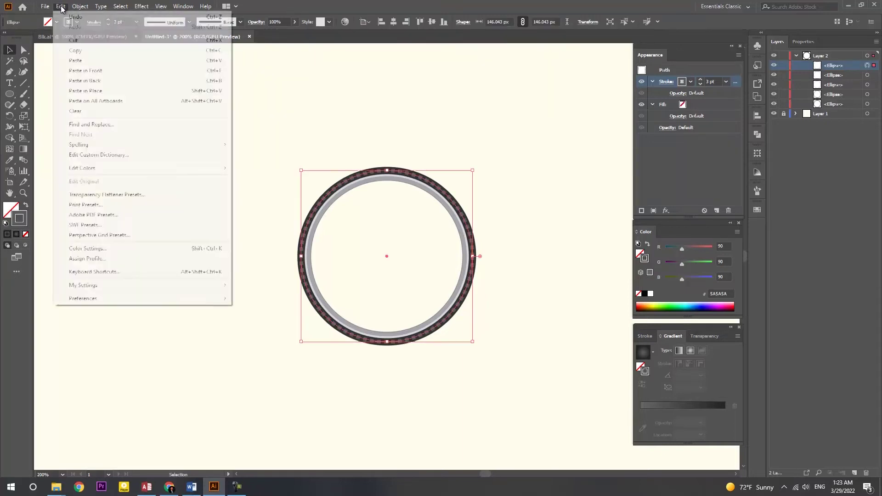
{"action": "left_click", "coordinate": [60, 9]}
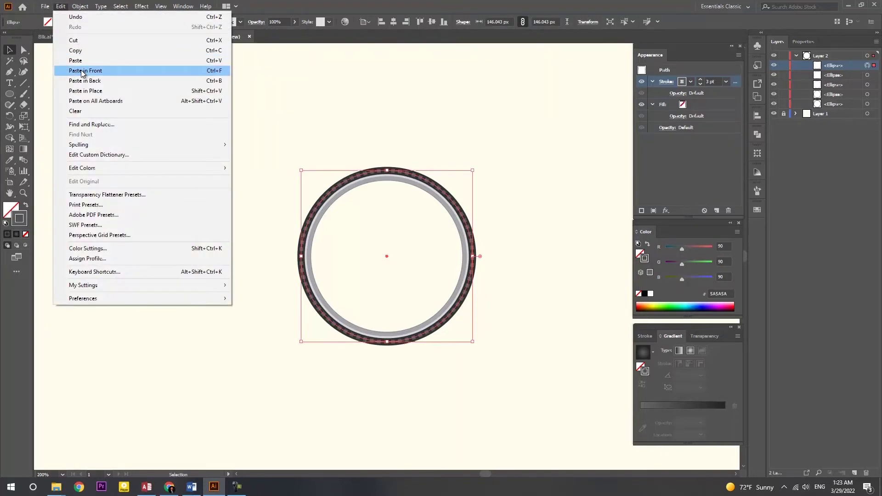
{"action": "left_click", "coordinate": [86, 71]}
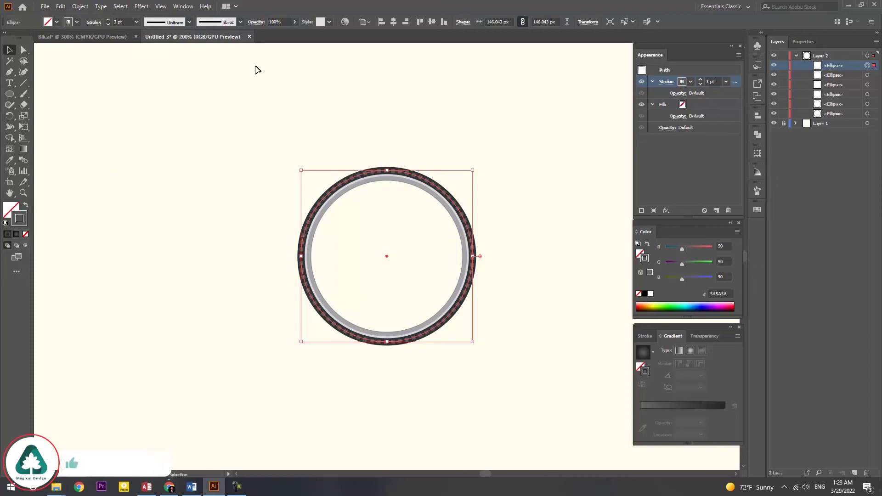
{"action": "left_click", "coordinate": [700, 84]}
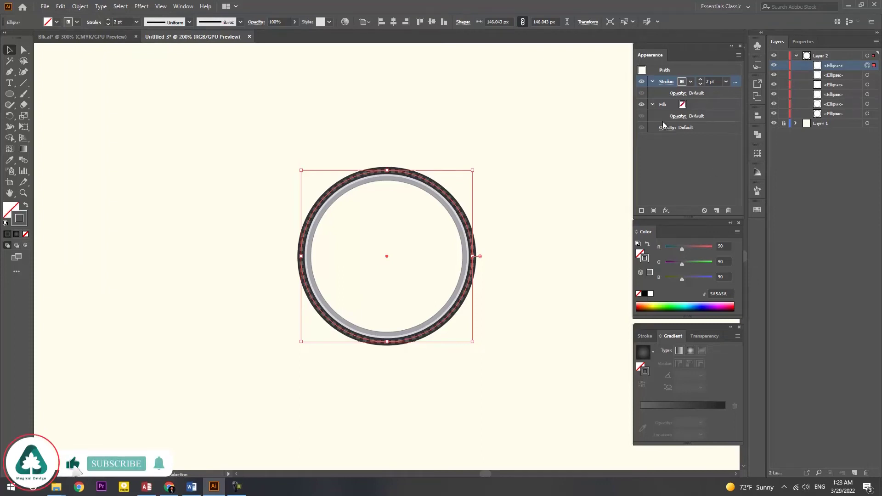
{"action": "left_click", "coordinate": [723, 246]}
{"action": "type", "text": "25"}
{"action": "key", "text": "Tab"}
{"action": "type", "text": "25"}
{"action": "key", "text": "Tab"}
{"action": "type", "text": "25"}
{"action": "key", "text": "Return"}
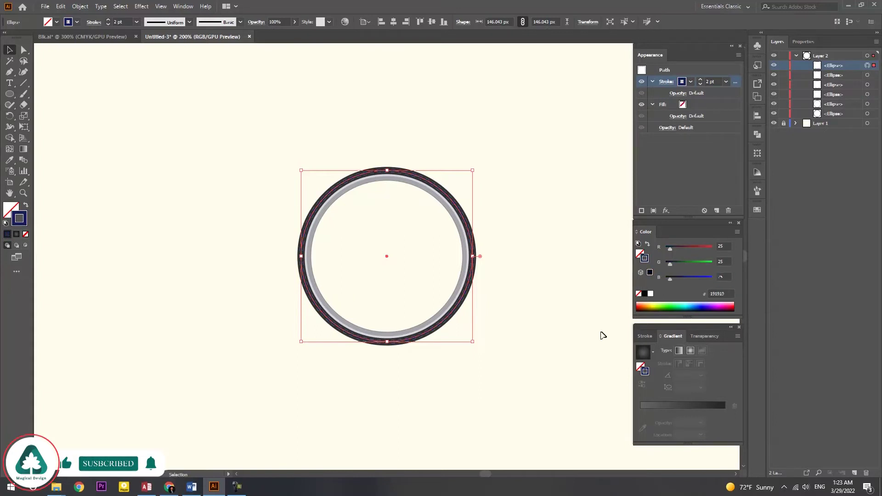
Step: Copy the dark grey ring and paste another copy in front
{"action": "left_click", "coordinate": [457, 236]}
{"action": "left_click", "coordinate": [471, 239]}
{"action": "left_click", "coordinate": [60, 6]}
{"action": "left_click", "coordinate": [75, 50]}
{"action": "left_click", "coordinate": [60, 6]}
{"action": "left_click", "coordinate": [85, 71]}
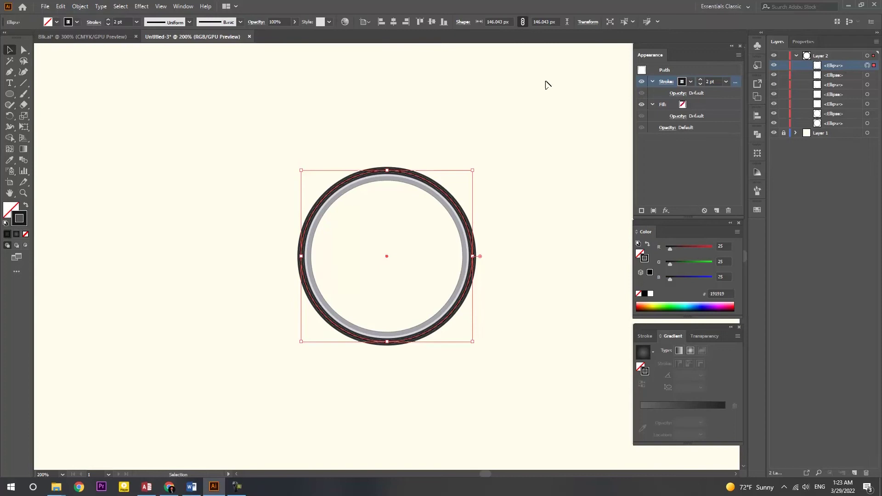
Step: Thin the new copy to 0.5 pt and enlarge it to about 152.5 px outside the tire
{"action": "left_click", "coordinate": [700, 85]}
{"action": "left_click", "coordinate": [700, 84]}
{"action": "left_click", "coordinate": [700, 84]}
{"action": "key", "text": "Tab"}
{"action": "left_click", "coordinate": [507, 274]}
{"action": "left_click_drag", "start_coordinate": [469, 341], "coordinate": [472, 344]}
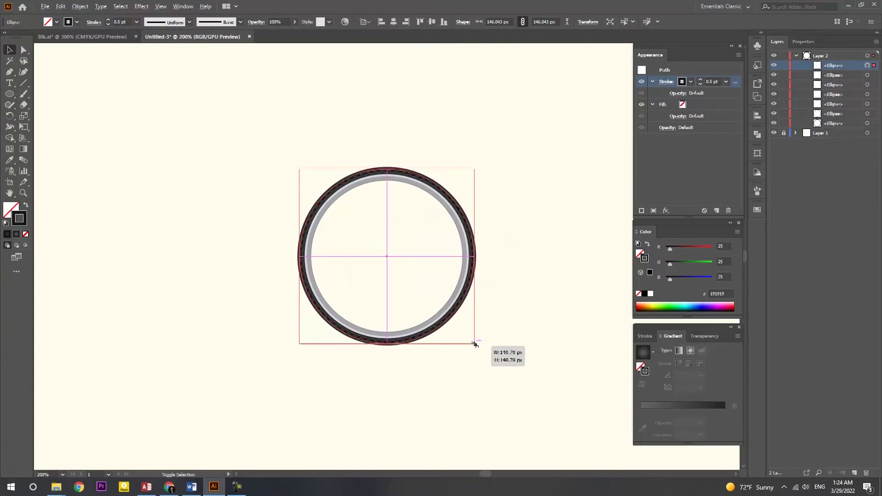
{"action": "key", "text": "ctrl+="}
{"action": "key", "text": "v"}
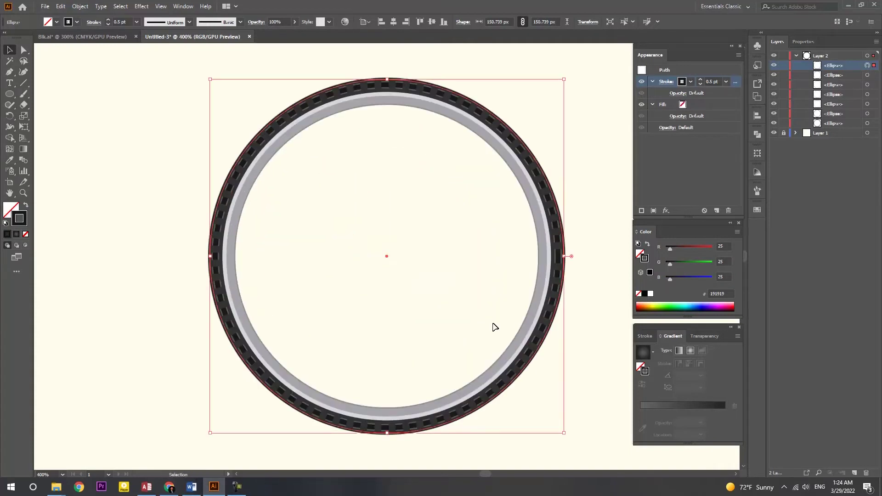
{"action": "left_click_drag", "start_coordinate": [563, 433], "coordinate": [567, 437]}
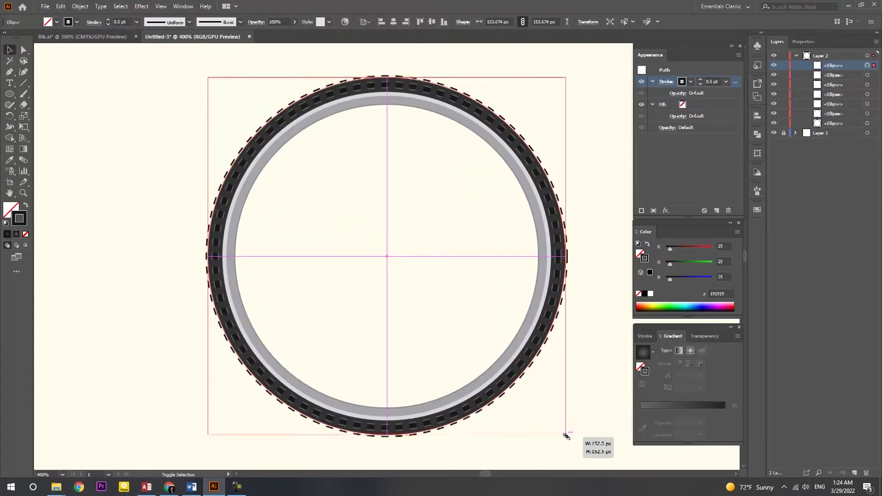
{"action": "left_click", "coordinate": [521, 399]}
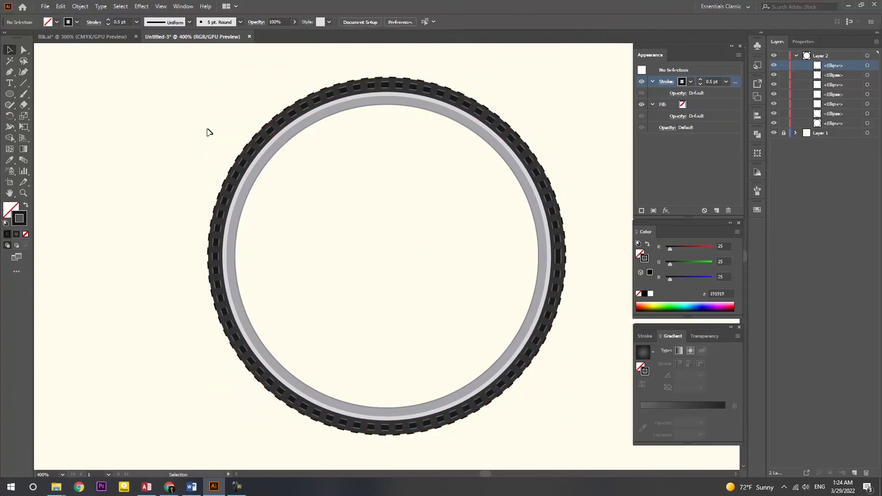
Step: Draw a 20 x 20 px circle with no outline and centre it in the wheel
{"action": "key", "text": "l"}
{"action": "left_click", "coordinate": [387, 256], "text": "alt"}
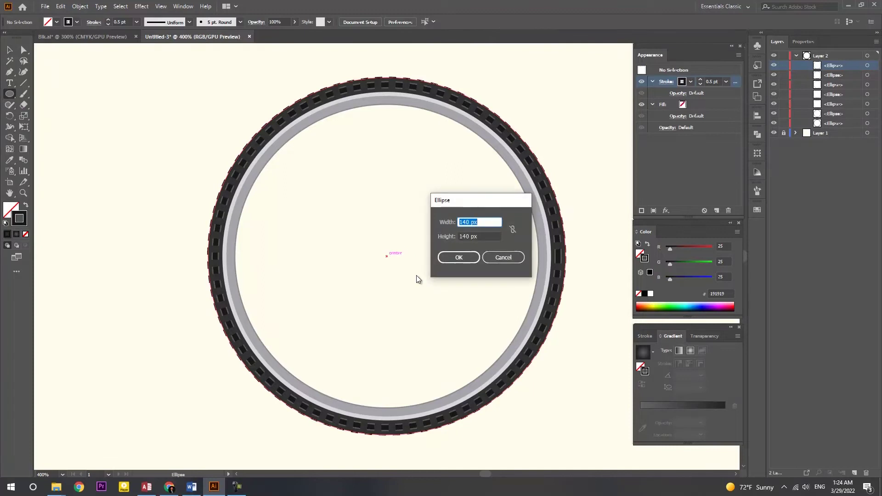
{"action": "type", "text": "2"}
{"action": "key", "text": "Tab"}
{"action": "type", "text": "20"}
{"action": "key", "text": "Return"}
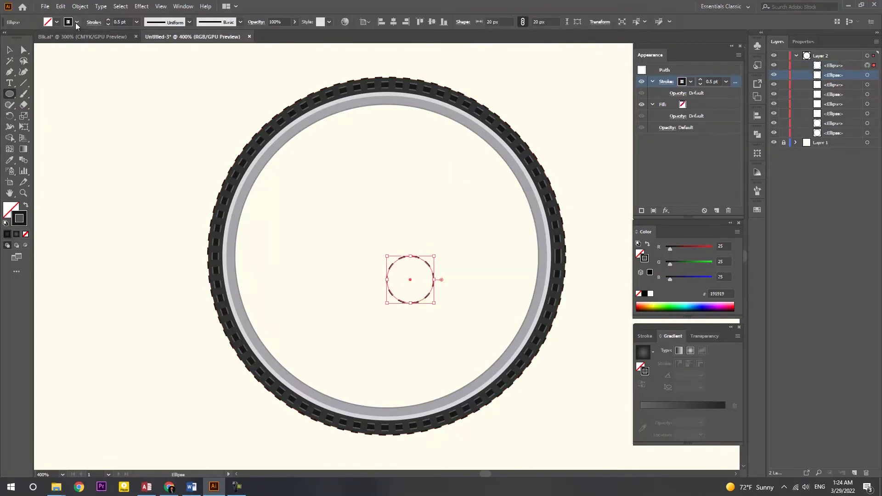
{"action": "left_click", "coordinate": [77, 22]}
{"action": "left_click", "coordinate": [5, 41]}
{"action": "key", "text": "v"}
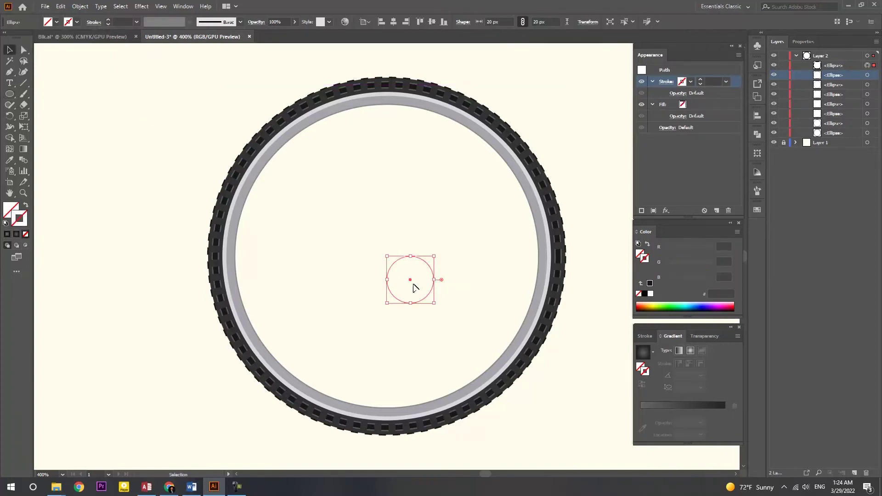
{"action": "left_click_drag", "start_coordinate": [413, 287], "coordinate": [390, 263]}
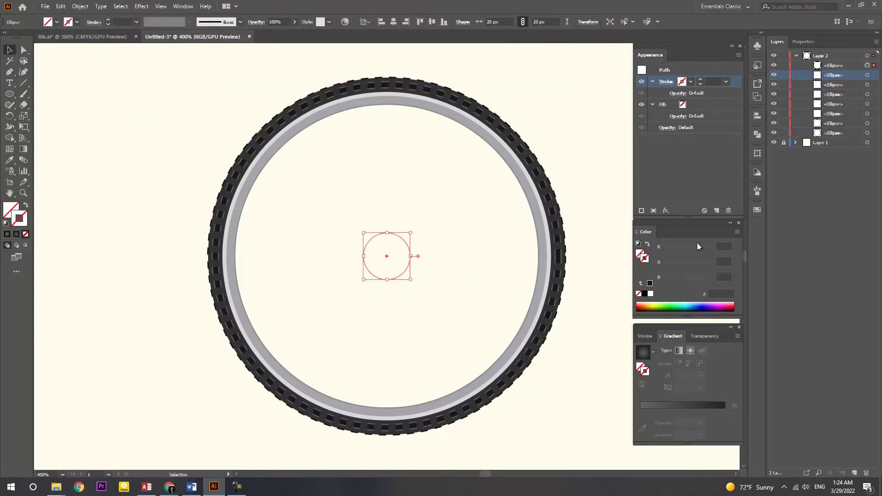
Step: Fill the hub circle with grey RGB 125, 125, 130
{"action": "left_click", "coordinate": [663, 106]}
{"action": "left_click", "coordinate": [682, 104]}
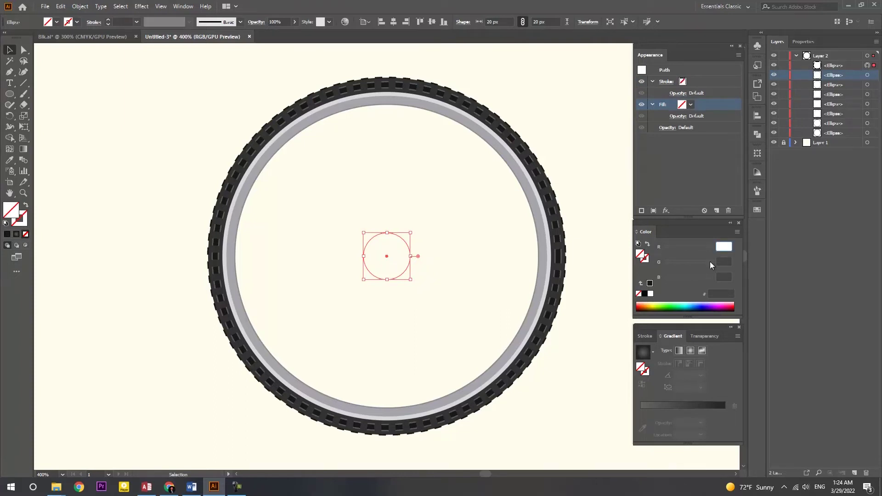
{"action": "type", "text": "5"}
{"action": "key", "text": "Tab"}
{"action": "type", "text": "4"}
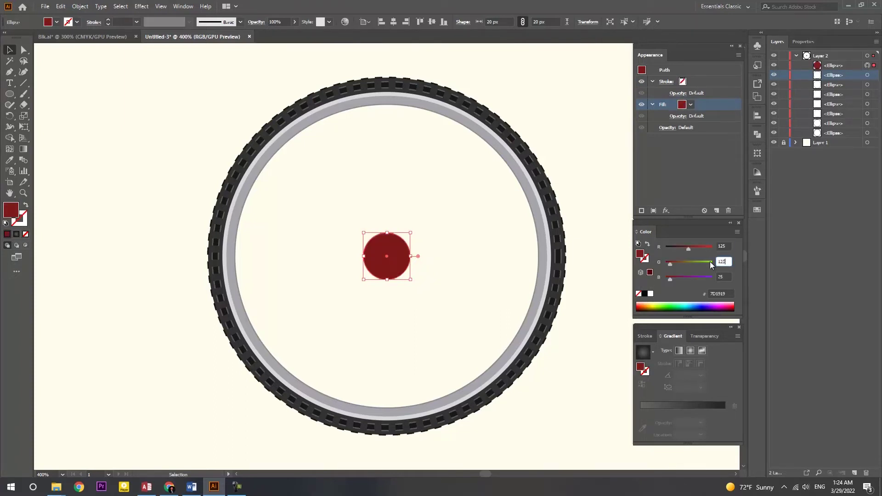
{"action": "key", "text": "Tab"}
{"action": "type", "text": "12"}
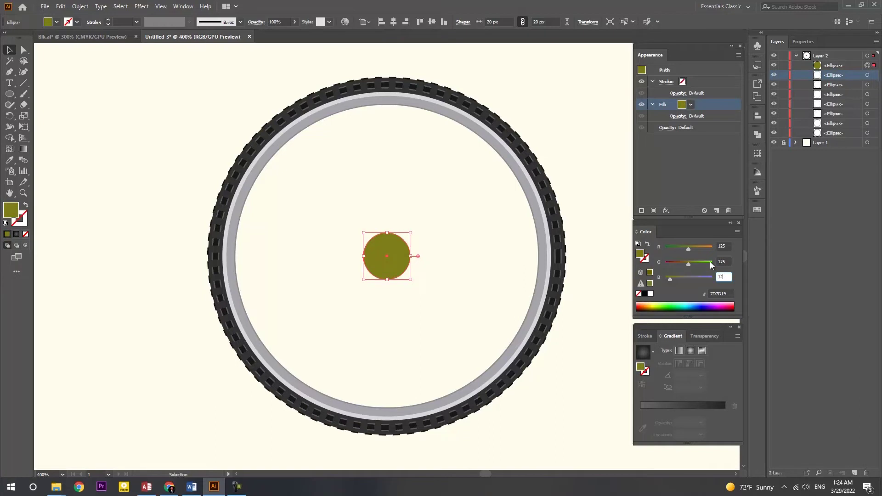
{"action": "type", "text": "0"}
{"action": "key", "text": "Return"}
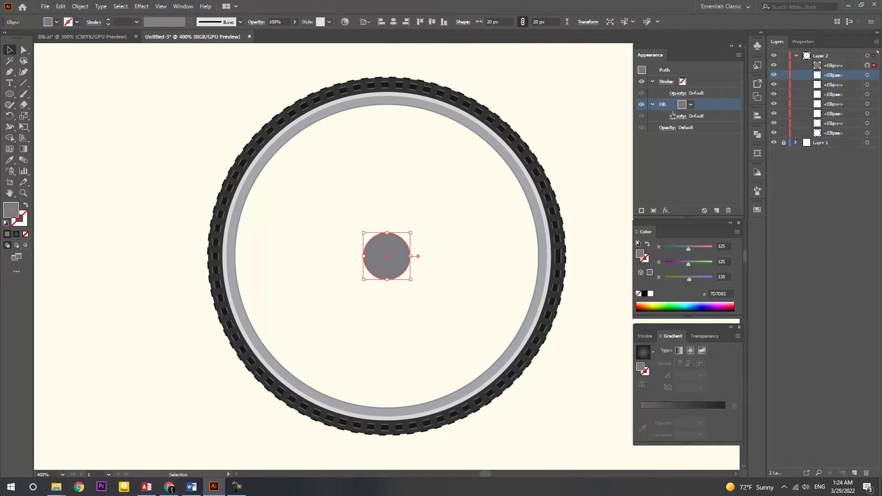
{"action": "left_click", "coordinate": [685, 82]}
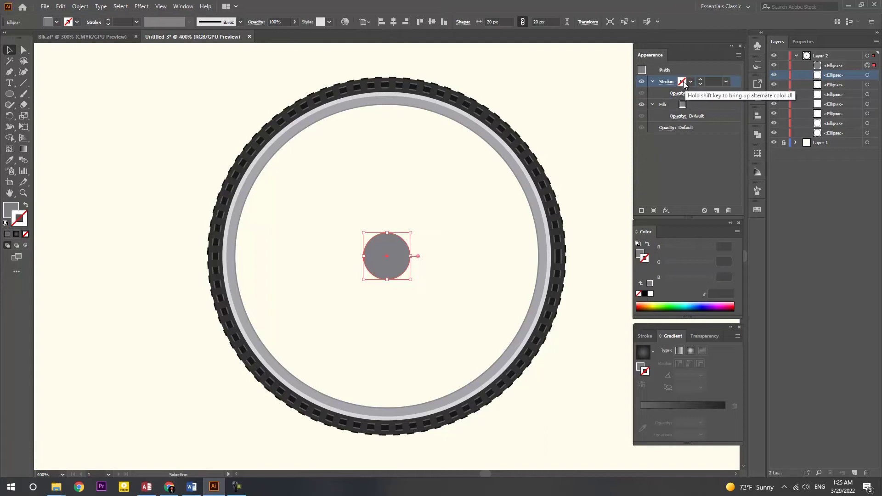
Step: Give the hub circle a 2 pt grey stroke of RGB 110, 110, 110
{"action": "left_click", "coordinate": [699, 79]}
{"action": "left_click", "coordinate": [699, 82]}
{"action": "left_click", "coordinate": [700, 82]}
{"action": "type", "text": "110"}
{"action": "key", "text": "Tab"}
{"action": "type", "text": "110"}
{"action": "key", "text": "Tab"}
{"action": "type", "text": "110"}
{"action": "key", "text": "Return"}
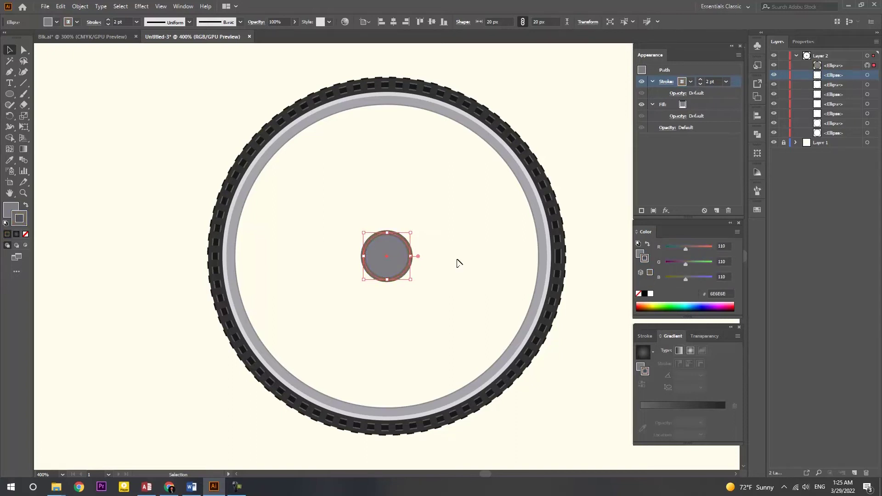
Step: Add a second 1 pt stroke in light grey RGB 185, then deselect
{"action": "left_click", "coordinate": [641, 210]}
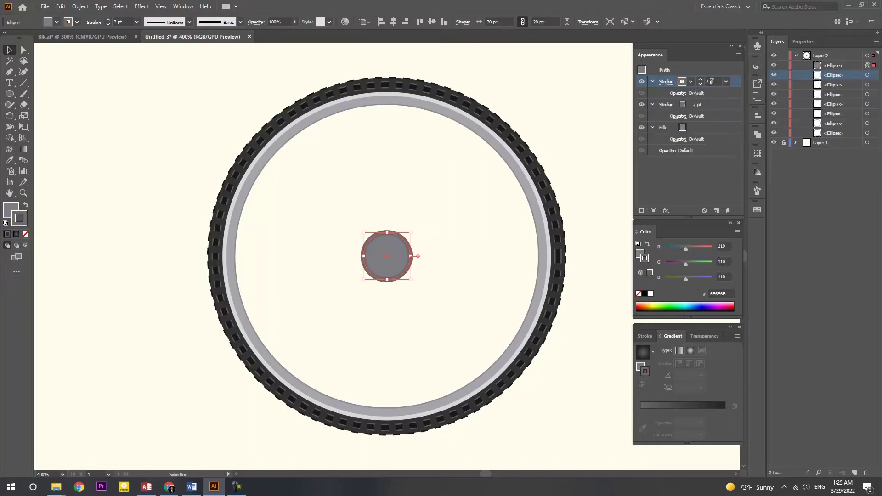
{"action": "type", "text": "1"}
{"action": "left_click_drag", "start_coordinate": [727, 246], "coordinate": [704, 247]}
{"action": "key", "text": "Tab"}
{"action": "type", "text": "185"}
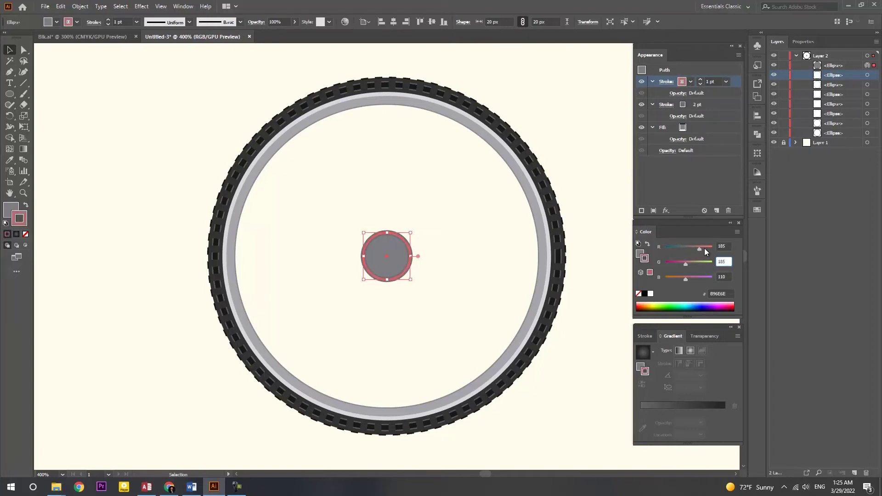
{"action": "key", "text": "Tab"}
{"action": "type", "text": "185"}
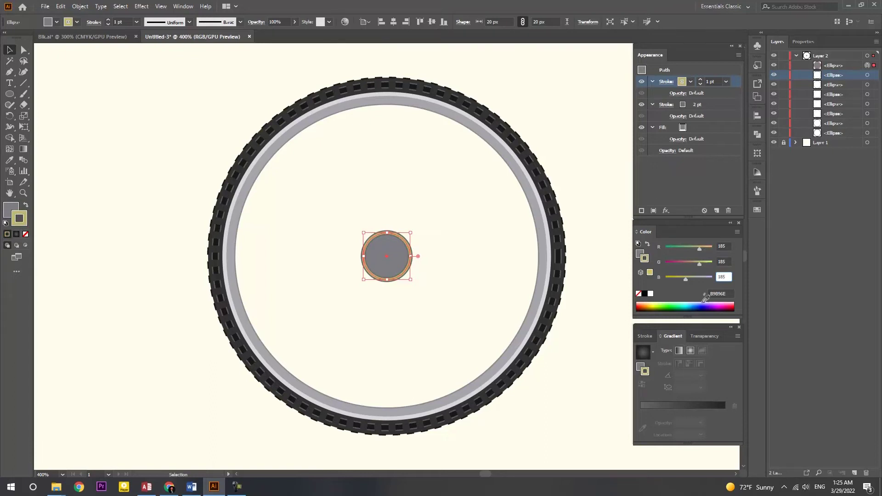
{"action": "left_click", "coordinate": [455, 269]}
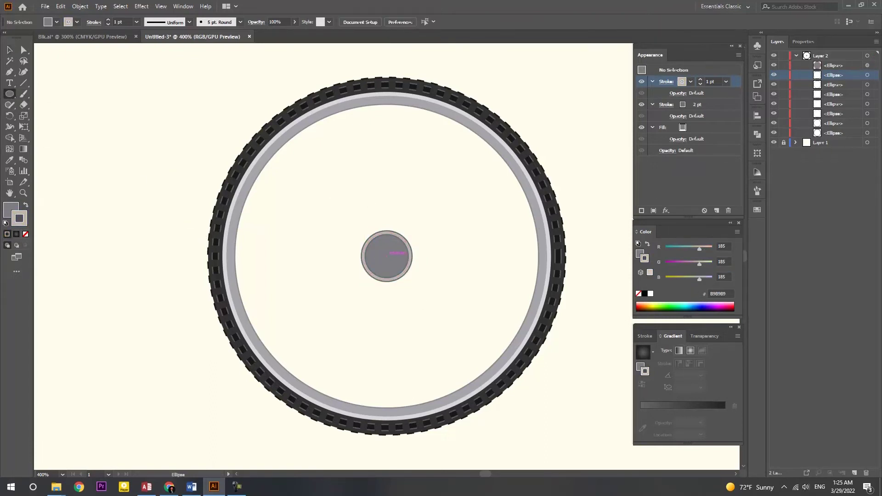
Step: Draw a 12 x 12 px circle and centre it on the hub
{"action": "left_click", "coordinate": [387, 256]}
{"action": "type", "text": "12"}
{"action": "key", "text": "Tab"}
{"action": "type", "text": "12"}
{"action": "key", "text": "Return"}
{"action": "key", "text": "v"}
{"action": "left_click_drag", "start_coordinate": [399, 267], "coordinate": [391, 259]}
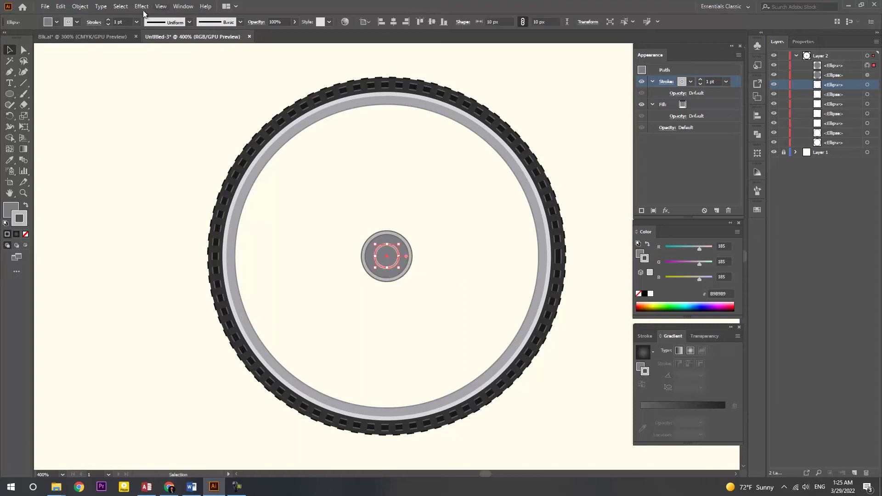
Step: Remove the circle's outline and fill it with a dark radial gradient using a 646464 stop
{"action": "left_click", "coordinate": [77, 22]}
{"action": "left_click", "coordinate": [218, 111]}
{"action": "key", "text": "ctrl+z"}
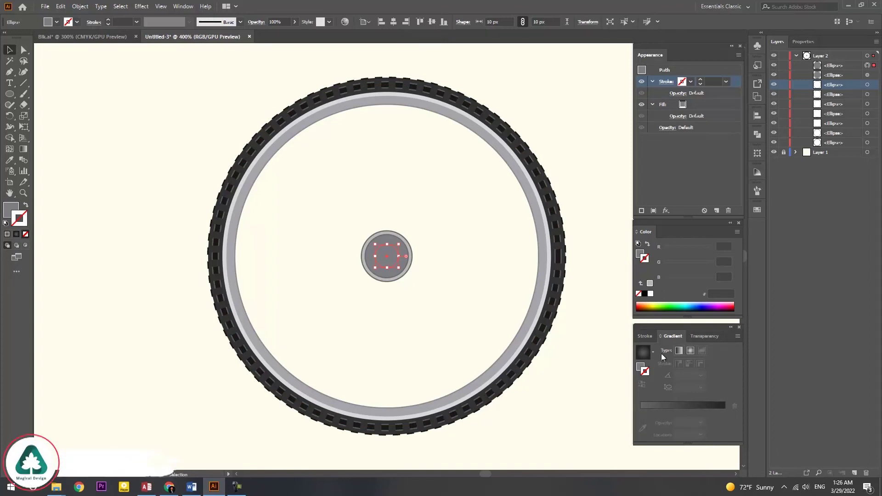
{"action": "left_click", "coordinate": [645, 372]}
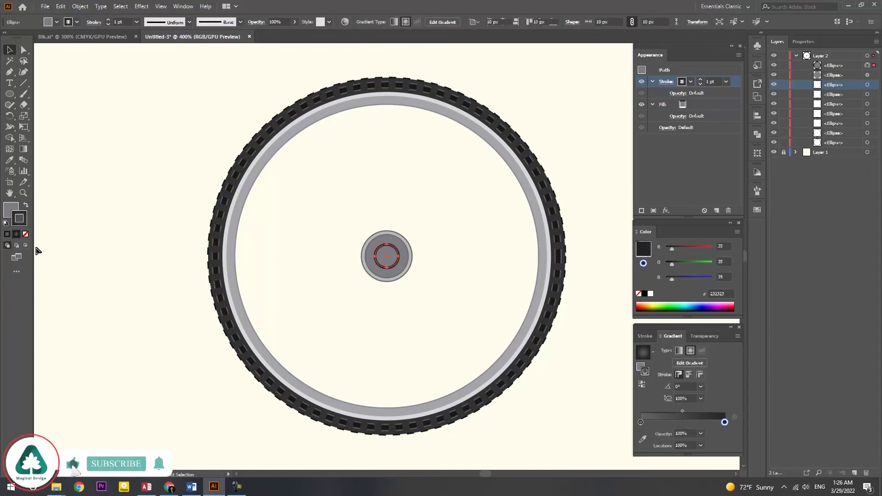
{"action": "left_click", "coordinate": [25, 233]}
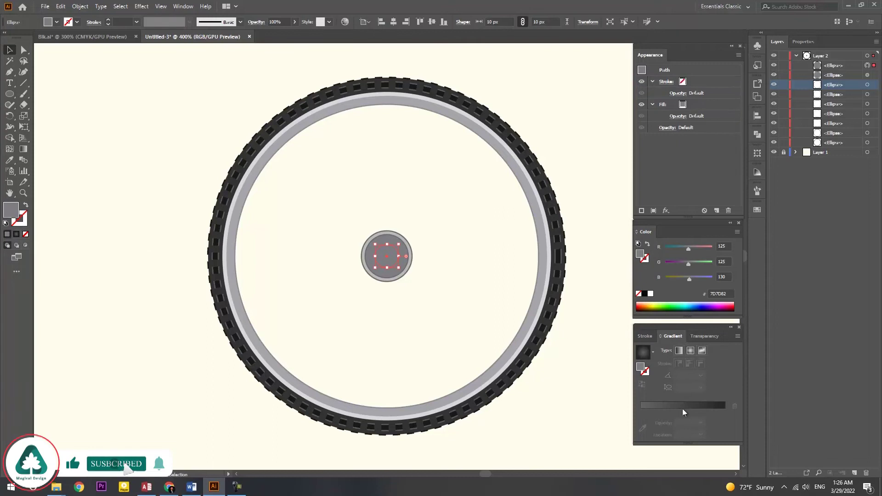
{"action": "left_click", "coordinate": [682, 406]}
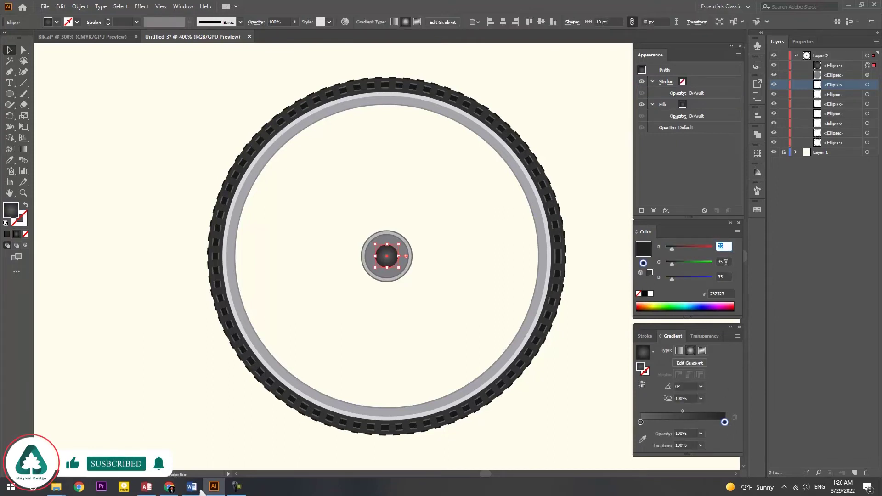
{"action": "left_click", "coordinate": [721, 276]}
{"action": "left_click", "coordinate": [641, 422]}
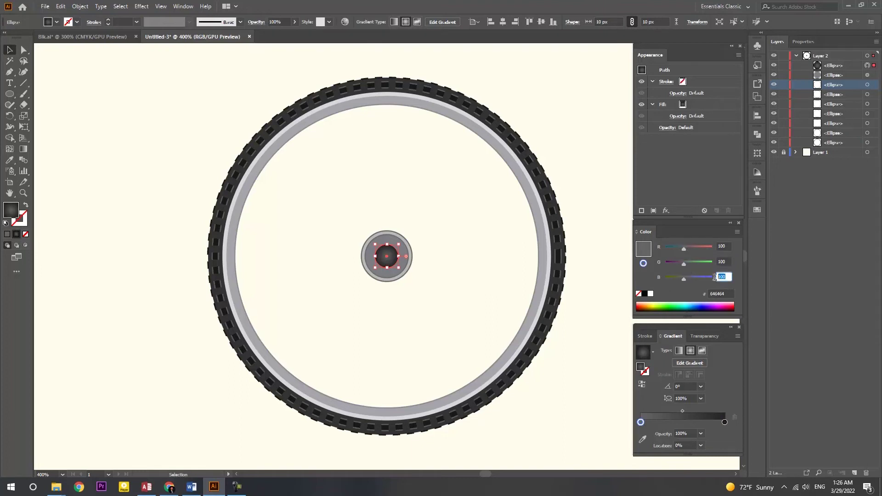
Step: Shrink the inner dark circle to about 8.9 px and deselect
{"action": "left_click", "coordinate": [388, 258]}
{"action": "left_click_drag", "start_coordinate": [398, 269], "coordinate": [396, 266]}
{"action": "left_click", "coordinate": [242, 256]}
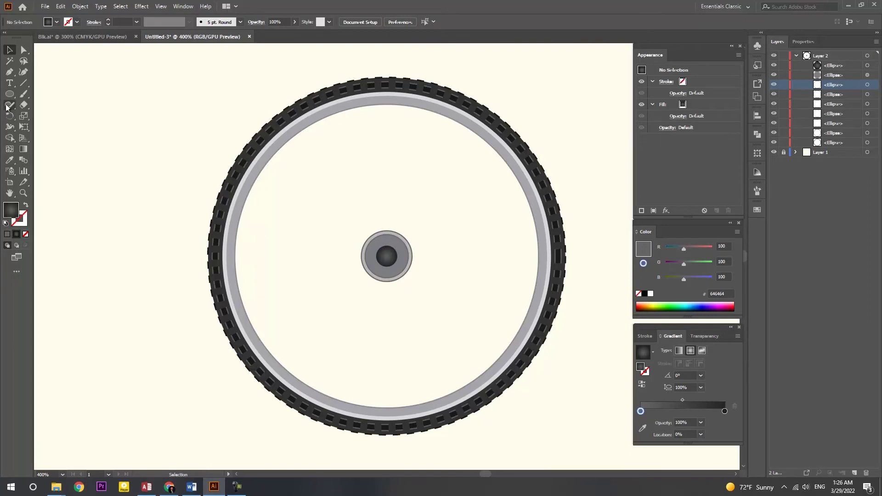
Step: Paste a copy of the inner circle in front, scale it to 6.287 px, and fill it black
{"action": "left_click", "coordinate": [335, 176]}
{"action": "left_click", "coordinate": [524, 267]}
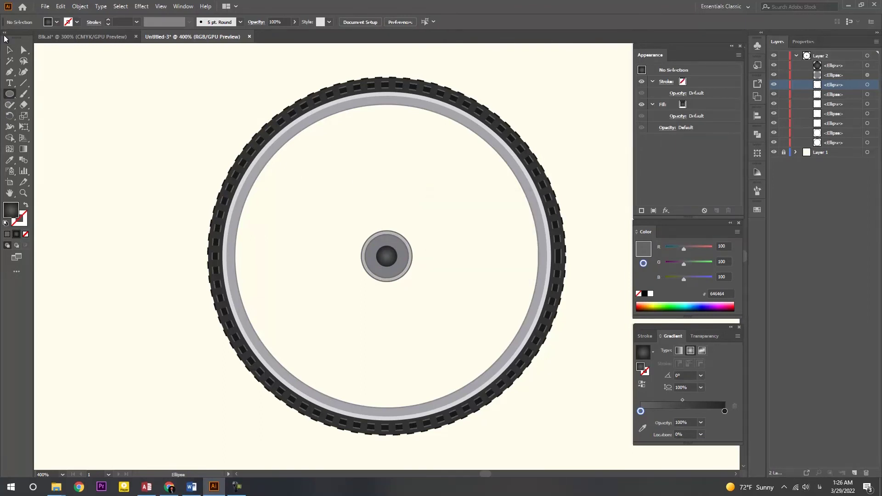
{"action": "left_click", "coordinate": [374, 253]}
{"action": "left_click", "coordinate": [60, 6]}
{"action": "left_click", "coordinate": [75, 50]}
{"action": "left_click", "coordinate": [61, 6]}
{"action": "left_click", "coordinate": [84, 74]}
{"action": "left_click_drag", "start_coordinate": [397, 265], "coordinate": [394, 263]}
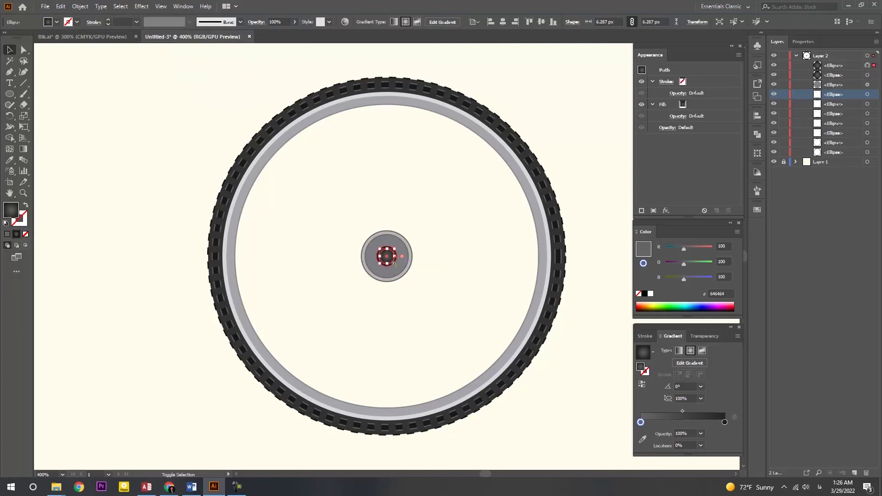
{"action": "left_click", "coordinate": [56, 21]}
{"action": "left_click", "coordinate": [18, 38]}
{"action": "key", "text": "Escape"}
{"action": "left_click", "coordinate": [337, 187]}
Step: Zoom to 1200% and place a 2 px black dot on the hub's grey disc
{"action": "key", "text": "ctrl+plus"}
{"action": "key", "text": "ctrl+plus"}
{"action": "key", "text": "ctrl+plus"}
{"action": "key", "text": "ctrl+minus"}
{"action": "key", "text": "ctrl+minus"}
{"action": "key", "text": "ctrl+plus"}
{"action": "left_click", "coordinate": [399, 155]}
{"action": "type", "text": "2"}
{"action": "key", "text": "Tab"}
{"action": "left_click", "coordinate": [458, 258]}
{"action": "left_click", "coordinate": [9, 50]}
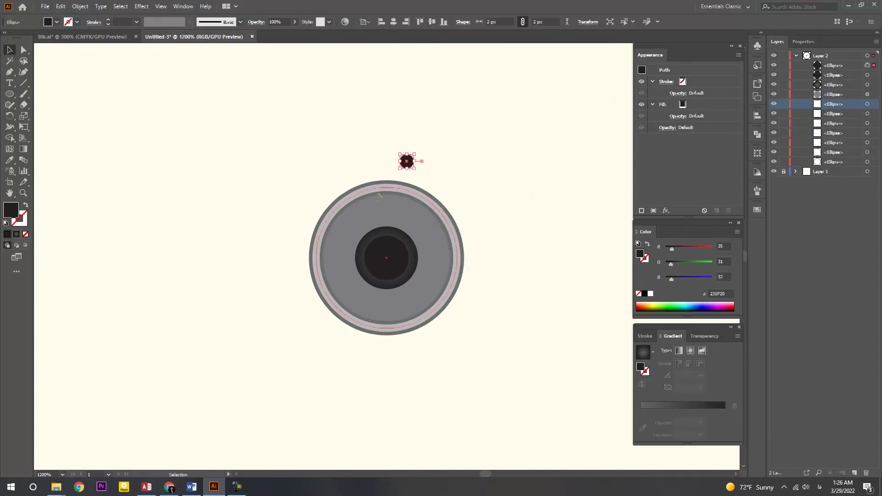
{"action": "left_click_drag", "start_coordinate": [407, 163], "coordinate": [411, 219]}
{"action": "left_click", "coordinate": [148, 123]}
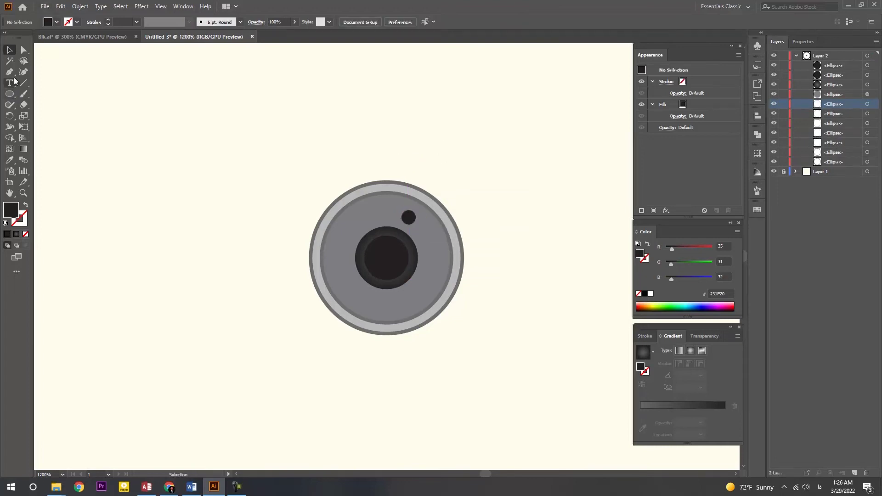
Step: Draw a straight Pen line from the hub dot up to the top of the rim
{"action": "left_click", "coordinate": [408, 217]}
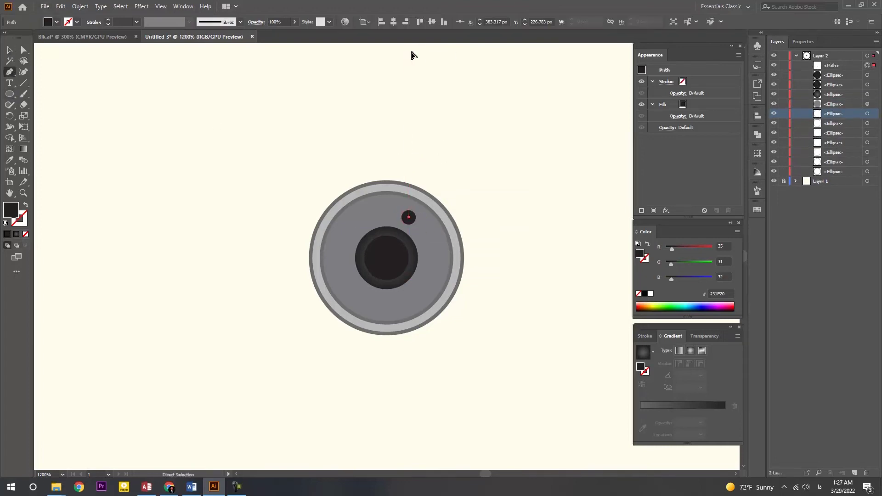
{"action": "key", "text": "ctrl+minus"}
{"action": "key", "text": "ctrl+minus"}
{"action": "key", "text": "ctrl+minus"}
{"action": "left_click", "coordinate": [385, 114]}
{"action": "key", "text": "v"}
{"action": "left_click", "coordinate": [232, 114]}
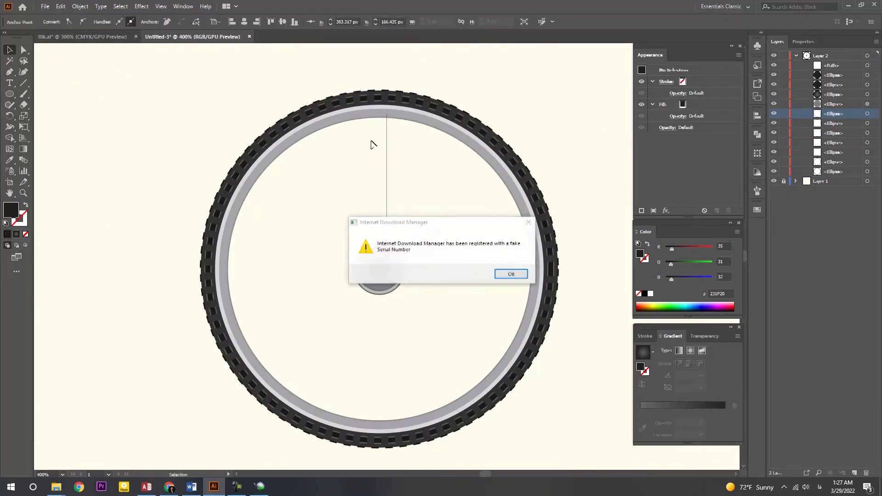
{"action": "left_click", "coordinate": [509, 274]}
{"action": "left_click", "coordinate": [387, 202]}
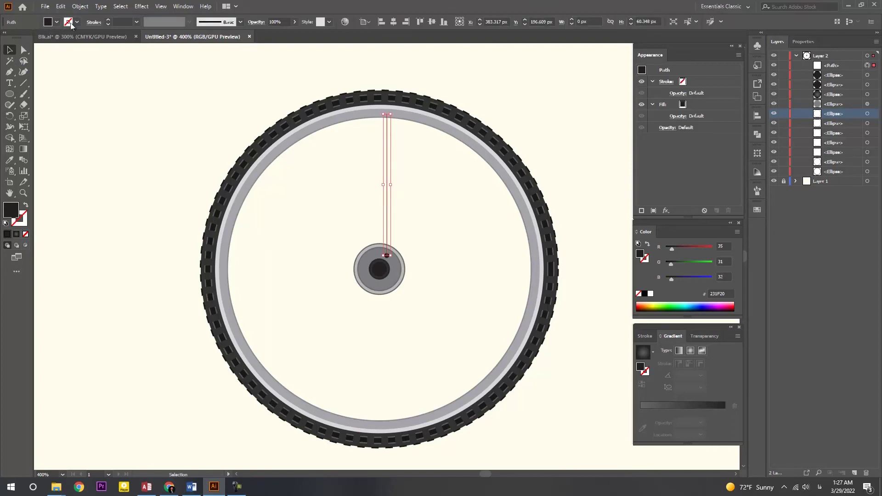
Step: Give the spoke a stroke, remove its fill, and enter grey RGB values
{"action": "left_click", "coordinate": [108, 20]}
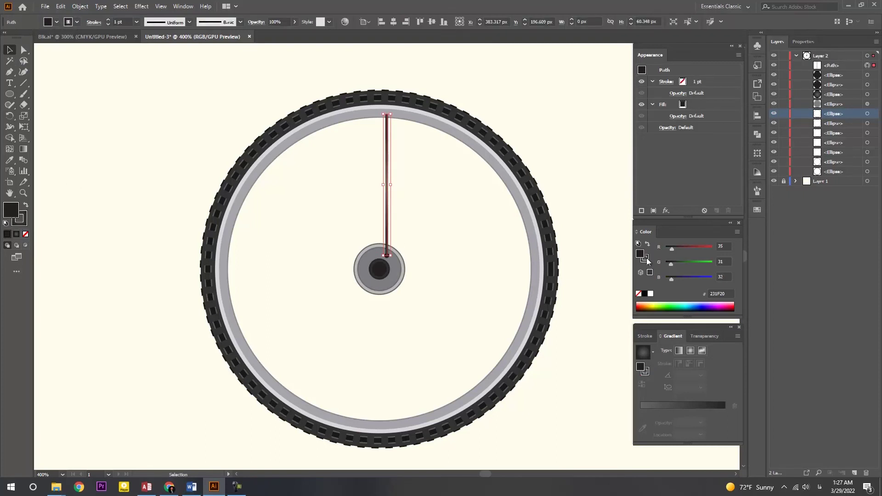
{"action": "left_click", "coordinate": [25, 234]}
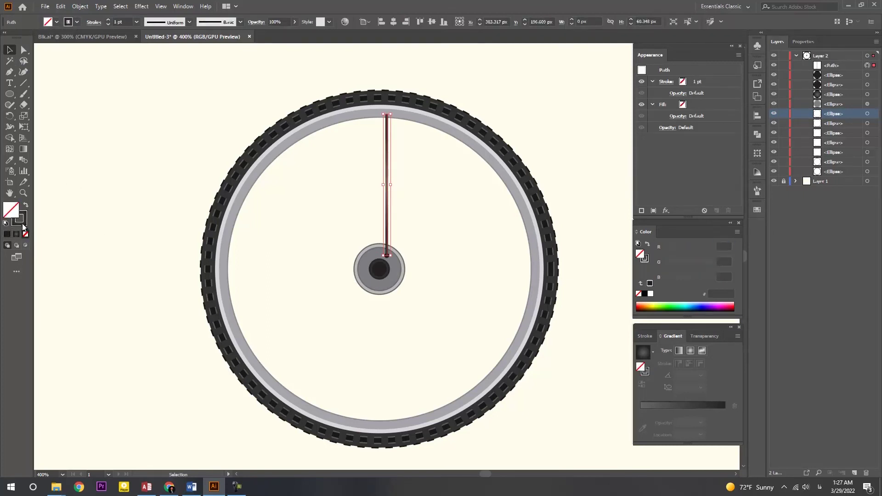
{"action": "type", "text": "185"}
{"action": "key", "text": "Tab"}
{"action": "type", "text": "185"}
{"action": "key", "text": "Tab"}
{"action": "type", "text": "1"}
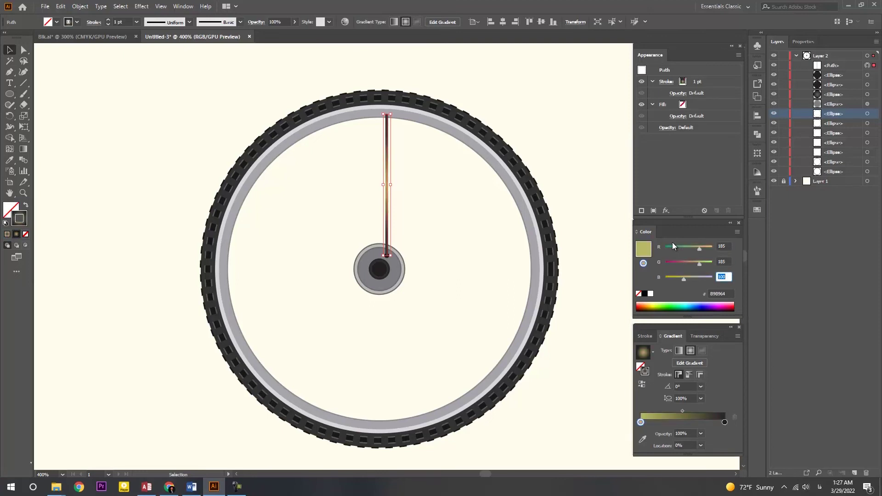
{"action": "type", "text": "90"}
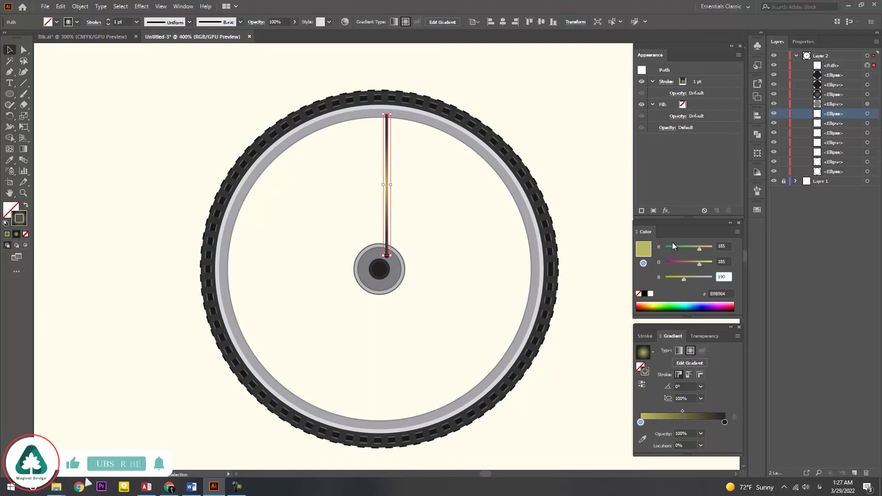
{"action": "key", "text": "Return"}
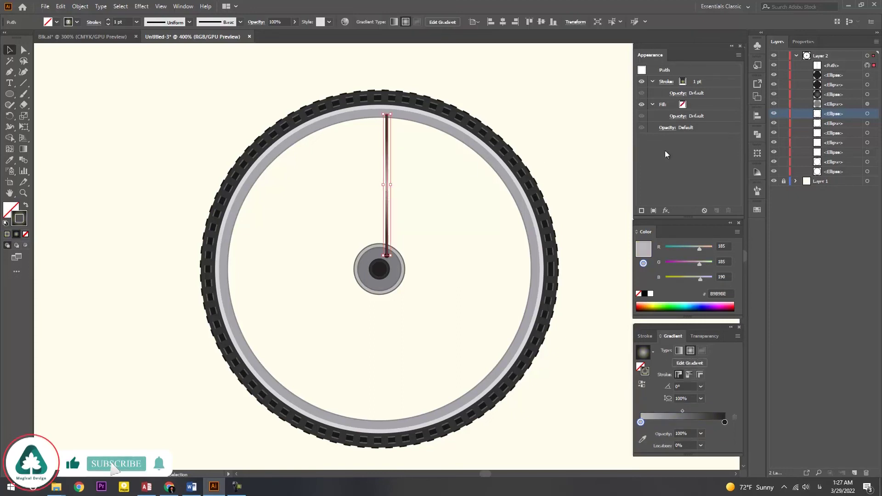
{"action": "left_click", "coordinate": [691, 86]}
{"action": "key", "text": "slash"}
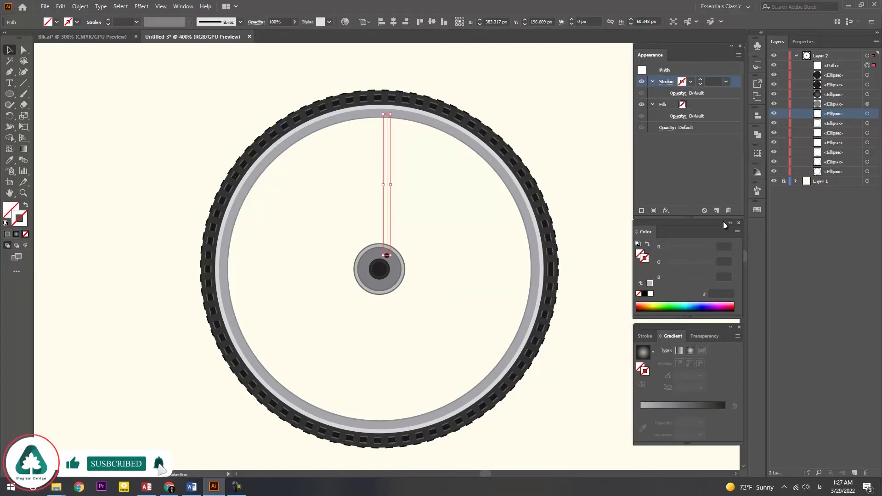
Step: Set the spoke's stroke colour to light grey RGB 185, 185, 185
{"action": "left_click", "coordinate": [723, 245]}
{"action": "type", "text": "182"}
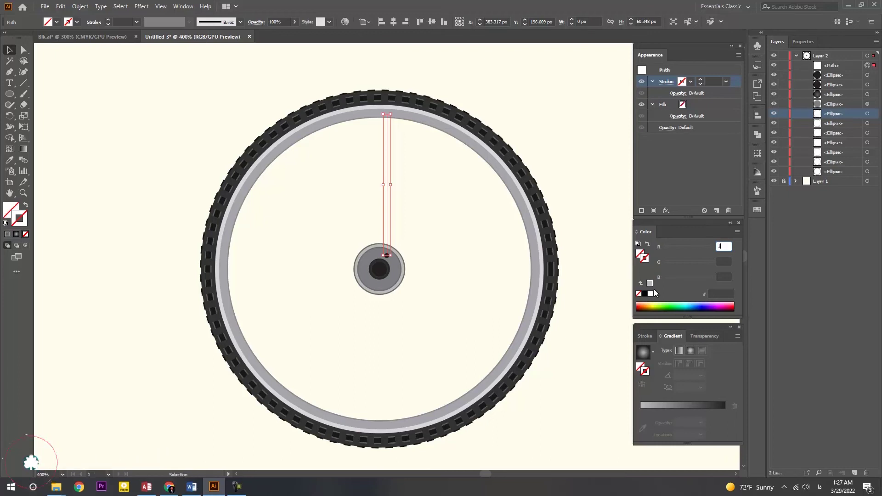
{"action": "key", "text": "Tab"}
{"action": "type", "text": "18"}
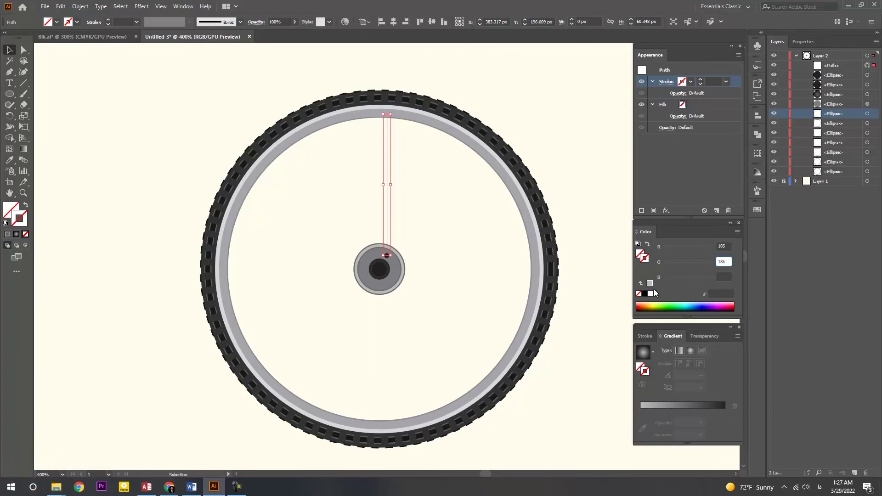
{"action": "type", "text": "5"}
{"action": "key", "text": "Tab"}
{"action": "type", "text": "185"}
{"action": "key", "text": "Return"}
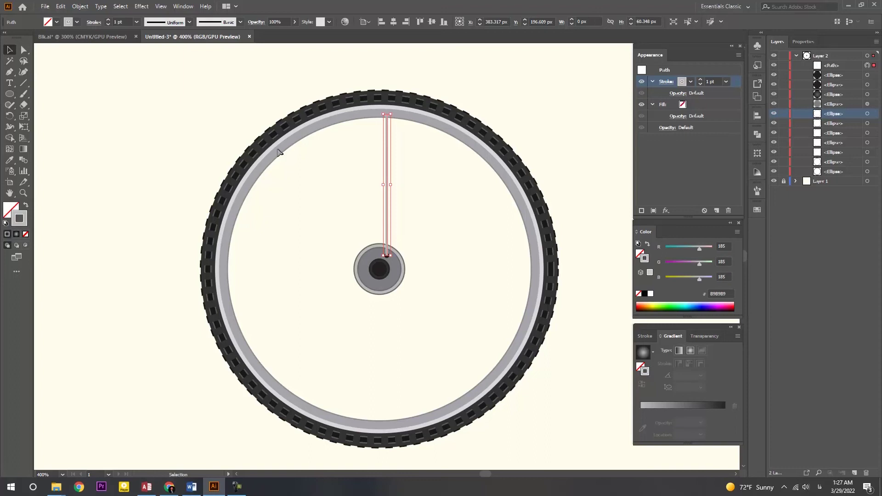
{"action": "left_click", "coordinate": [211, 103]}
Step: Set the spoke's stroke weight to 0.75 pt and zoom in to check it
{"action": "left_click", "coordinate": [385, 163]}
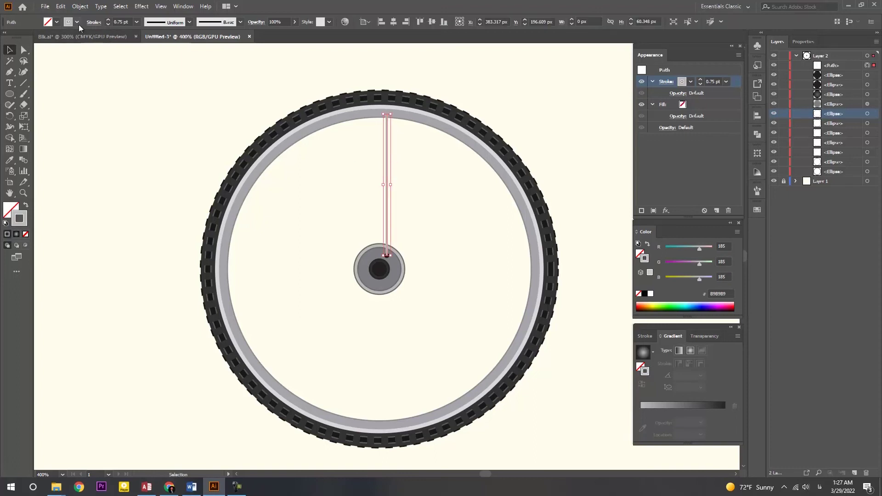
{"action": "left_click", "coordinate": [93, 22]}
{"action": "left_click", "coordinate": [50, 45]}
{"action": "left_click", "coordinate": [243, 86]}
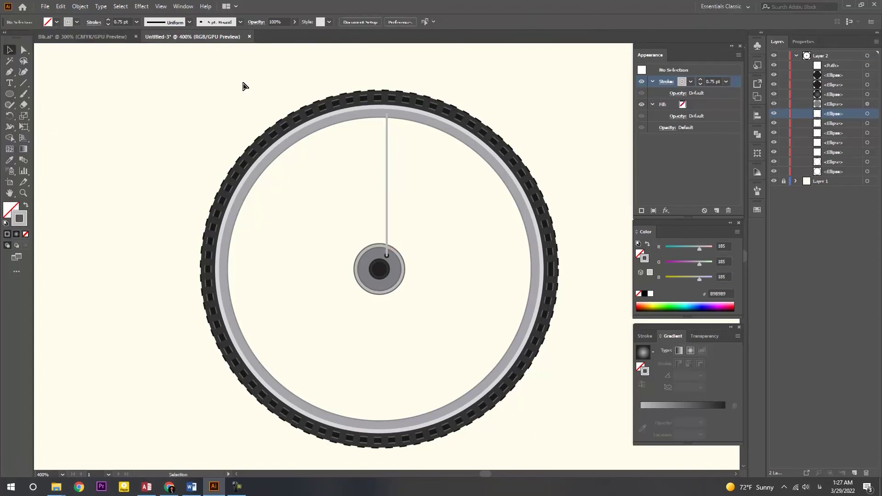
{"action": "key", "text": "ctrl+plus"}
{"action": "key", "text": "ctrl+plus"}
{"action": "key", "text": "ctrl+plus"}
{"action": "left_click", "coordinate": [385, 133]}
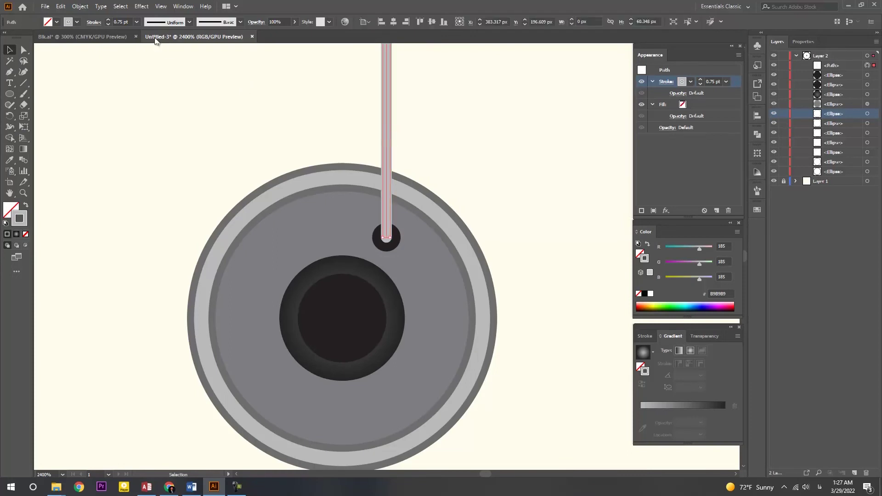
{"action": "left_click", "coordinate": [223, 113]}
{"action": "scroll", "coordinate": [250, 134], "scroll_direction": "up", "scroll_amount": 3}
{"action": "scroll", "coordinate": [321, 161], "scroll_direction": "up", "scroll_amount": 3}
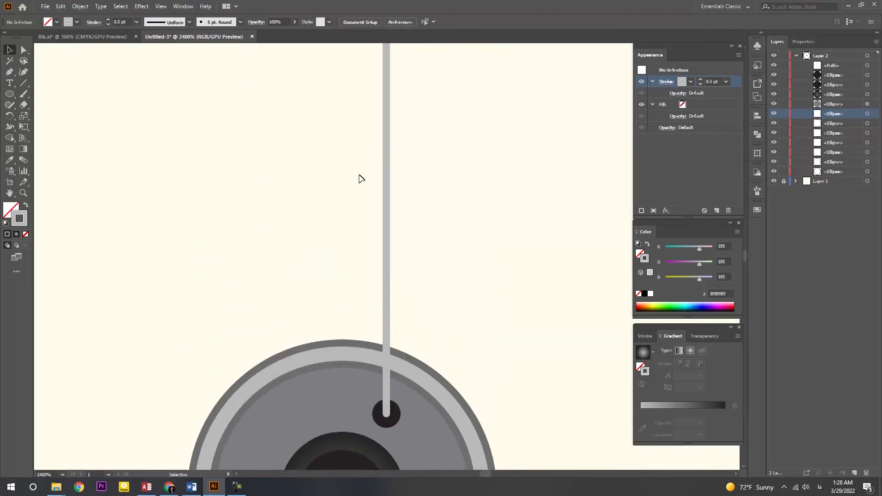
Step: Draw a small nipple rectangle over the spoke's top end at the rim
{"action": "scroll", "coordinate": [363, 179], "scroll_direction": "up", "scroll_amount": 5}
{"action": "scroll", "coordinate": [384, 138], "scroll_direction": "up", "scroll_amount": 5}
{"action": "left_click_drag", "start_coordinate": [9, 93], "coordinate": [46, 94]}
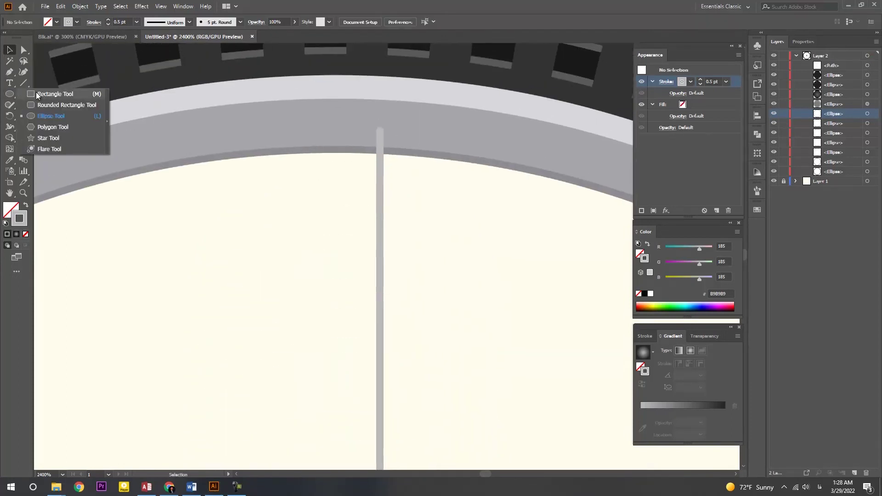
{"action": "left_click_drag", "start_coordinate": [359, 114], "coordinate": [395, 183]}
{"action": "key", "text": "v"}
{"action": "mouse_move", "coordinate": [359, 170]}
{"action": "left_mouse_down"}
{"action": "mouse_move", "coordinate": [420, 181]}
{"action": "mouse_move", "coordinate": [389, 174]}
{"action": "left_mouse_up"}
{"action": "key", "text": "a"}
{"action": "left_click", "coordinate": [10, 49]}
{"action": "left_click", "coordinate": [356, 157]}
Step: Remove the nipple rectangle's outline and give it a grey fill
{"action": "left_click", "coordinate": [363, 165]}
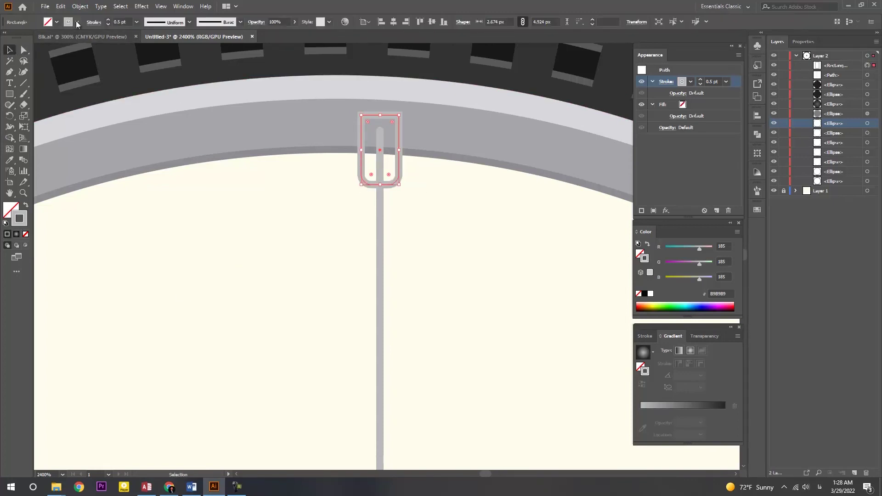
{"action": "left_click", "coordinate": [77, 22]}
{"action": "left_click", "coordinate": [6, 40]}
{"action": "double_click", "coordinate": [10, 212]}
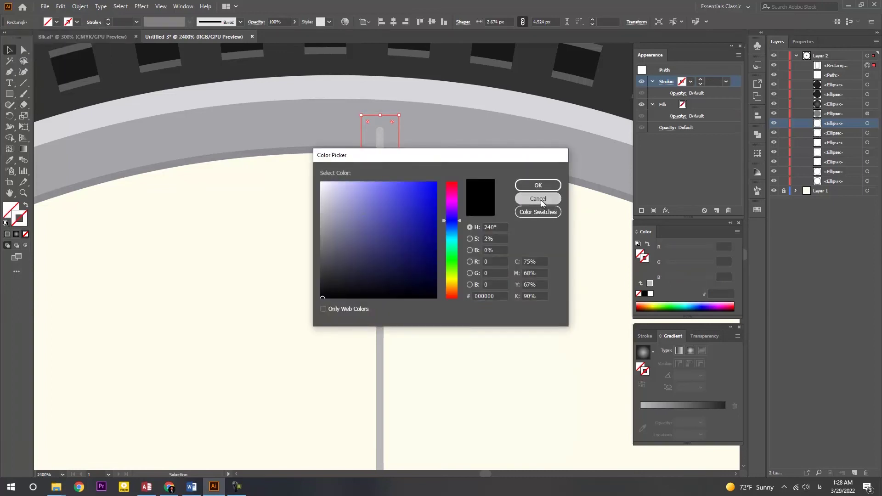
{"action": "key", "text": "Escape"}
{"action": "double_click", "coordinate": [10, 210]}
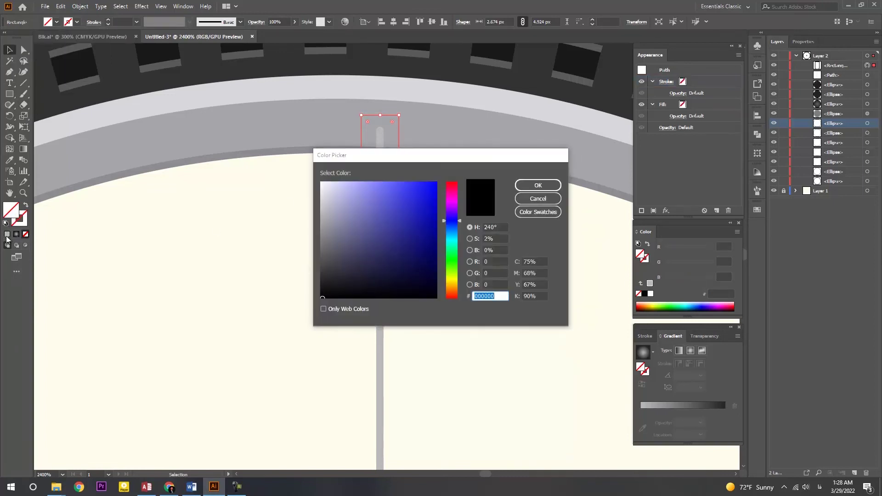
{"action": "key", "text": "Escape"}
{"action": "left_click", "coordinate": [7, 234]}
{"action": "left_click", "coordinate": [271, 230]}
Step: Select the nipple and spoke together and zoom to check the spoke at the hub
{"action": "left_click", "coordinate": [379, 151]}
{"action": "left_click", "coordinate": [381, 213], "text": "shift"}
{"action": "key", "text": "ctrl+0"}
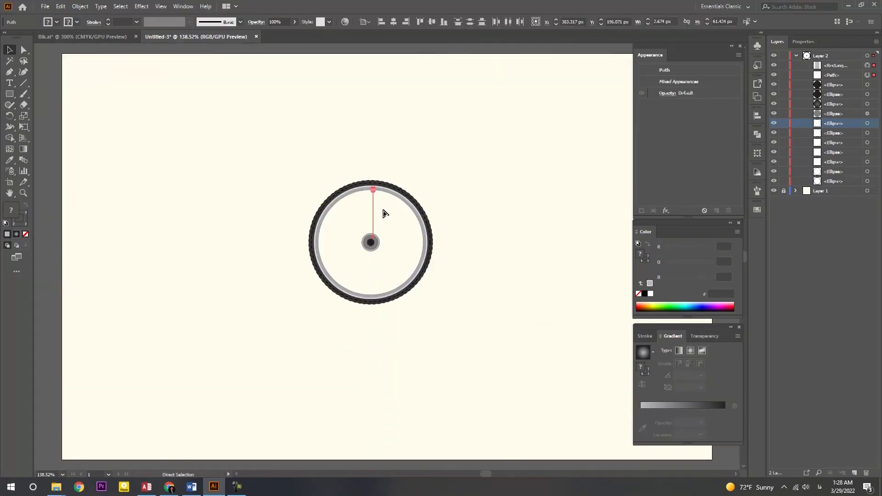
{"action": "key", "text": "ctrl+equal"}
{"action": "key", "text": "ctrl+equal"}
{"action": "key", "text": "ctrl+equal"}
{"action": "key", "text": "ctrl+equal"}
{"action": "scroll", "coordinate": [380, 230], "scroll_direction": "down", "scroll_amount": 3}
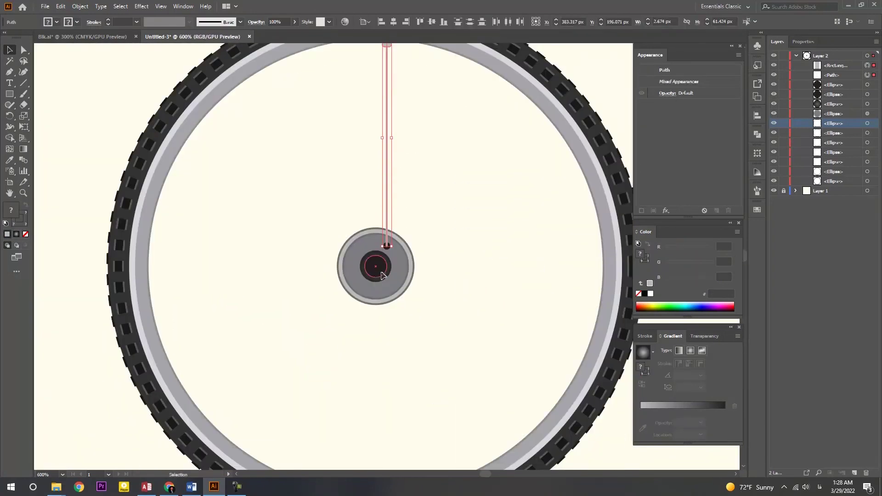
{"action": "scroll", "coordinate": [384, 255], "scroll_direction": "up", "scroll_amount": 5}
{"action": "scroll", "coordinate": [349, 295], "scroll_direction": "down", "scroll_amount": 2}
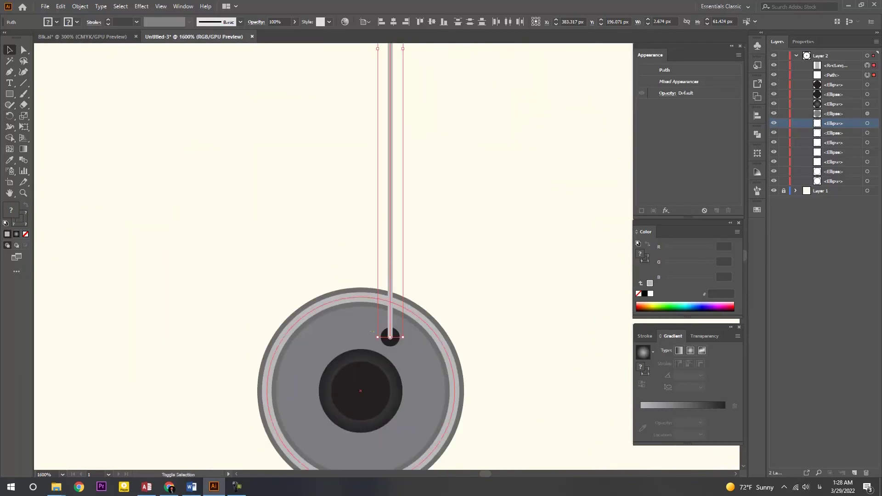
Step: Group the spoke parts and drag a duplicate down to point toward the bottom rim
{"action": "right_click", "coordinate": [396, 345]}
{"action": "left_click", "coordinate": [413, 197]}
{"action": "left_click", "coordinate": [321, 200]}
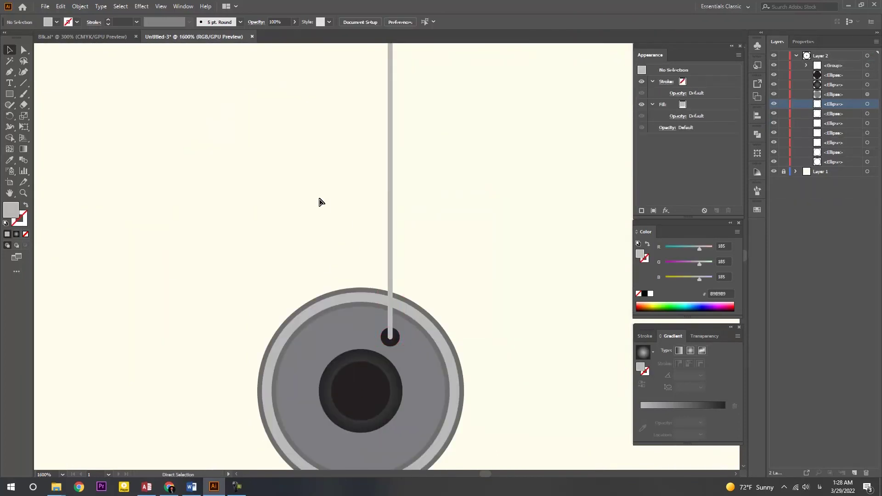
{"action": "scroll", "coordinate": [320, 202], "scroll_direction": "down", "scroll_amount": 3}
{"action": "left_click", "coordinate": [385, 82]}
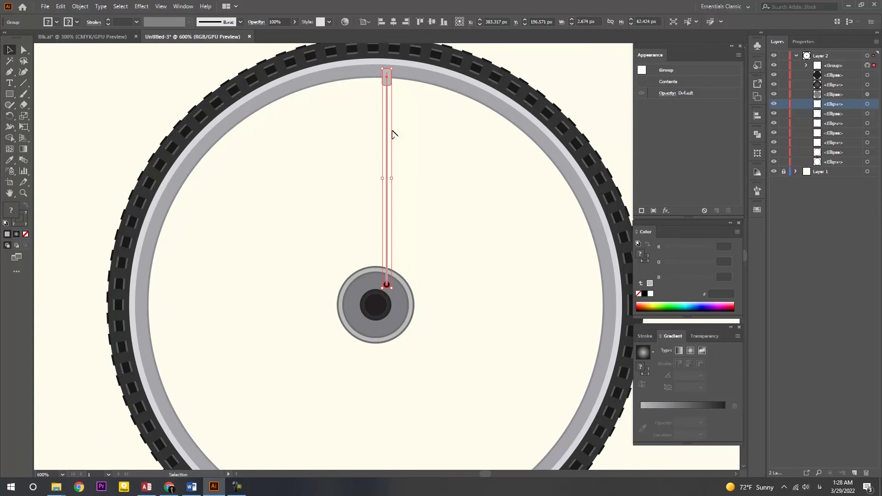
{"action": "left_click_drag", "start_coordinate": [388, 83], "coordinate": [358, 99]}
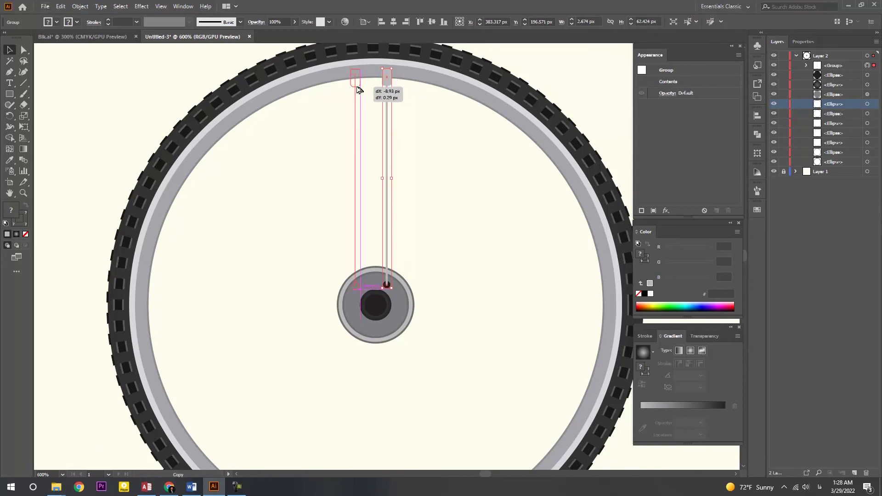
{"action": "left_click_drag", "start_coordinate": [388, 133], "coordinate": [321, 146], "text": "alt"}
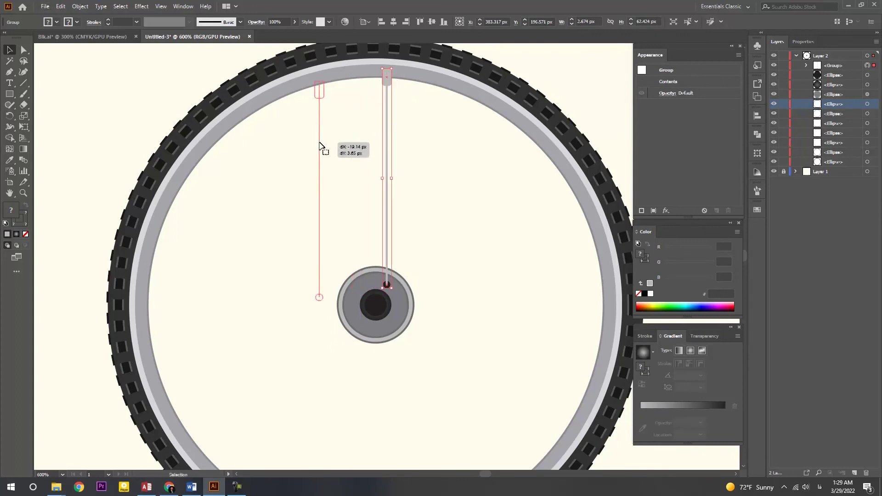
{"action": "mouse_move", "coordinate": [319, 301]}
{"action": "left_mouse_down"}
{"action": "mouse_move", "coordinate": [317, 110]}
{"action": "mouse_move", "coordinate": [357, 349]}
{"action": "mouse_move", "coordinate": [360, 223]}
{"action": "left_mouse_up"}
Step: Reflect a mirrored copy of the top and bottom spokes so vertical spokes span the wheel
{"action": "left_click", "coordinate": [363, 239]}
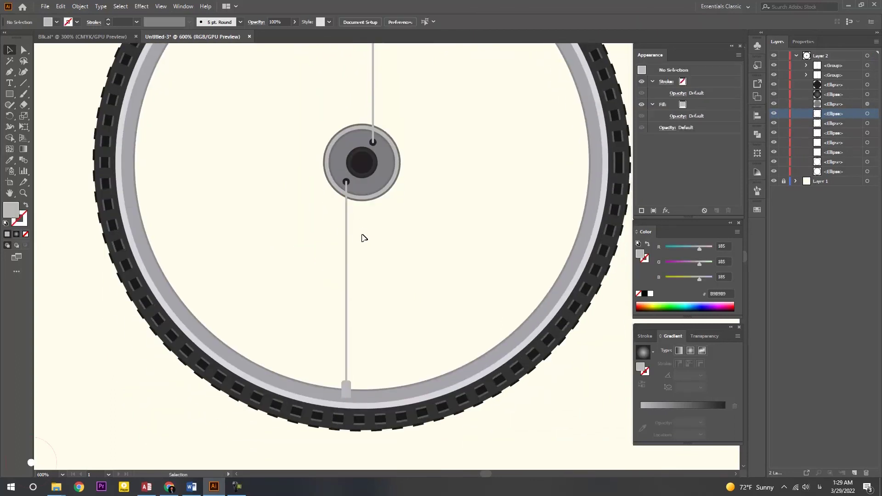
{"action": "left_click", "coordinate": [374, 105], "text": "shift"}
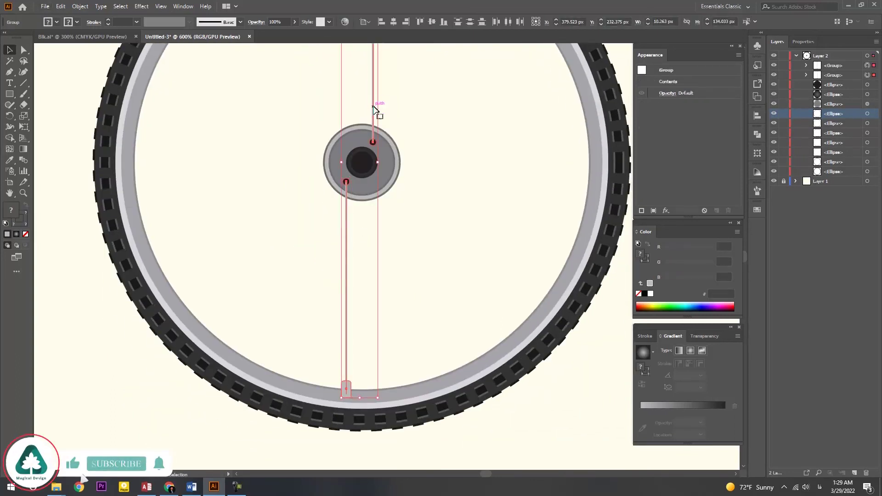
{"action": "right_click", "coordinate": [373, 107]}
{"action": "left_click", "coordinate": [489, 234]}
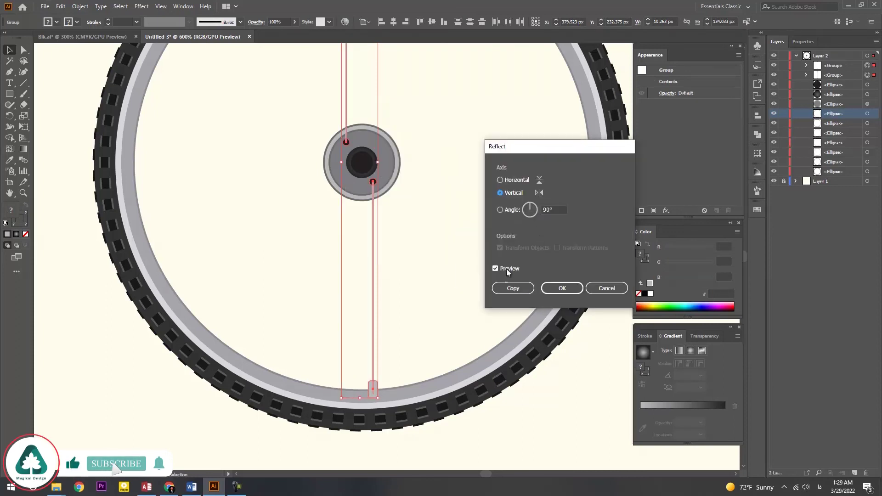
{"action": "key", "text": "Return"}
{"action": "left_click", "coordinate": [425, 232]}
{"action": "key", "text": "ctrl+minus"}
{"action": "key", "text": "ctrl+minus"}
{"action": "key", "text": "ctrl+minus"}
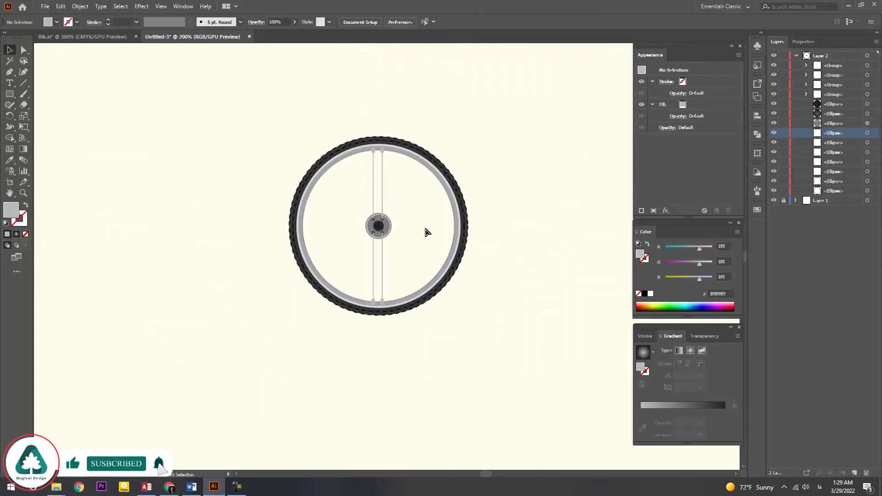
{"action": "key", "text": "ctrl+plus"}
{"action": "left_click", "coordinate": [381, 191]}
Step: Rotate copies of the vertical spokes around the hub centre, repeating with Ctrl+D
{"action": "left_click", "coordinate": [381, 255], "text": "shift"}
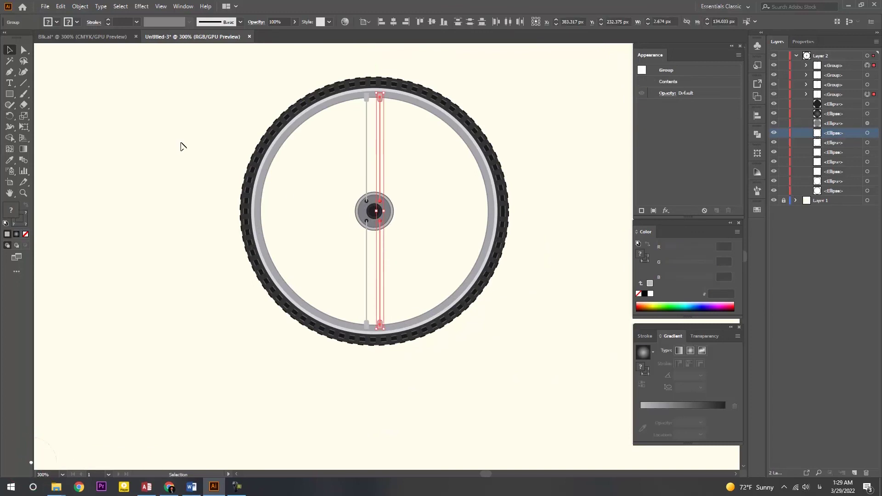
{"action": "key", "text": "ctrl+plus"}
{"action": "key", "text": "ctrl+plus"}
{"action": "left_click", "coordinate": [10, 114]}
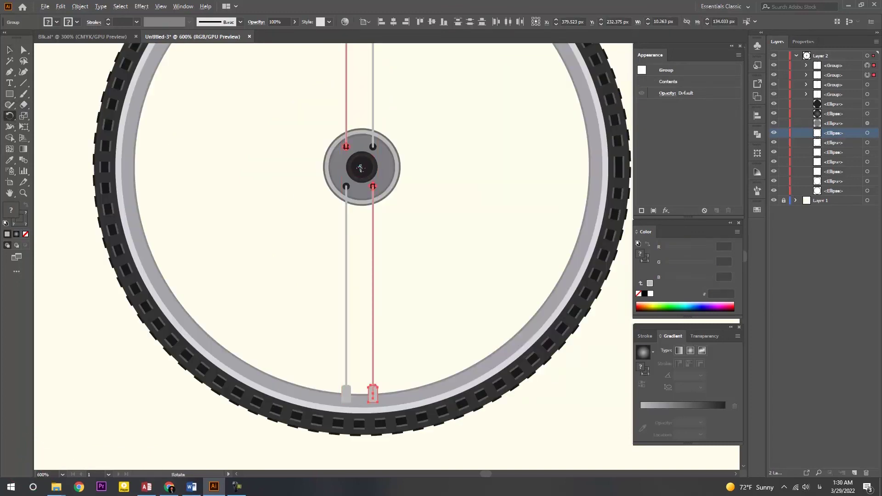
{"action": "left_click", "coordinate": [361, 168], "text": "alt"}
{"action": "left_click", "coordinate": [508, 274]}
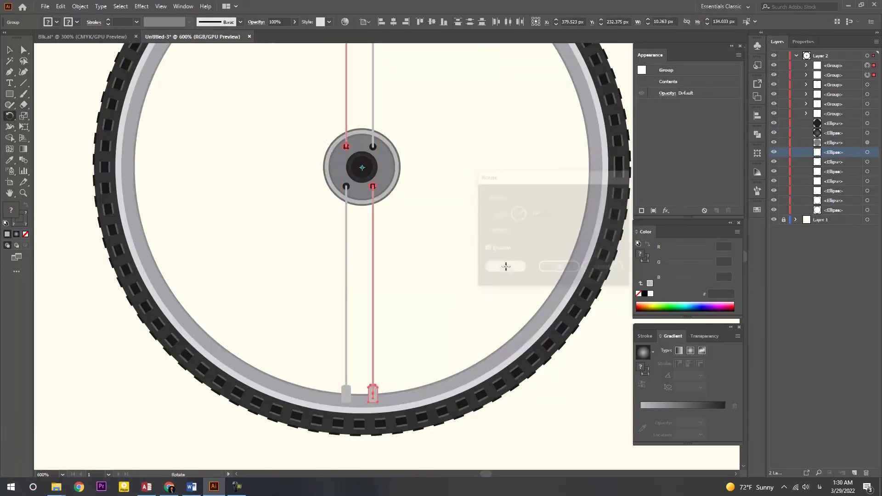
{"action": "key", "text": "ctrl+d"}
{"action": "key", "text": "ctrl+d"}
{"action": "key", "text": "ctrl+d"}
{"action": "key", "text": "ctrl+d"}
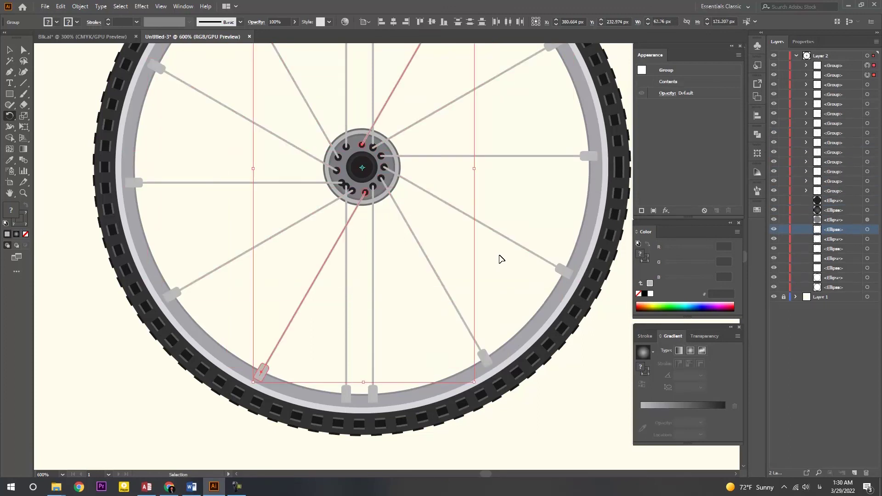
Step: Shift the top and bottom vertical spokes slightly left
{"action": "left_click", "coordinate": [9, 50]}
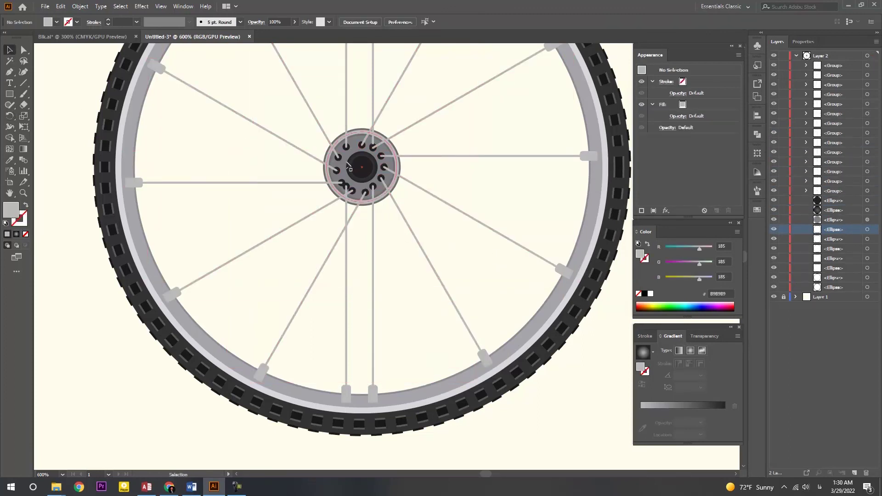
{"action": "left_click", "coordinate": [374, 202]}
{"action": "left_click_drag", "start_coordinate": [375, 203], "coordinate": [346, 188]}
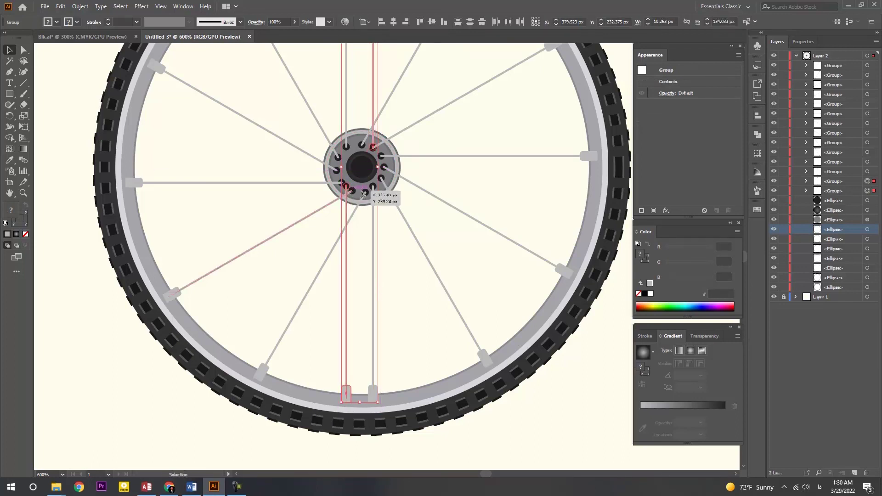
{"action": "left_click", "coordinate": [258, 206]}
{"action": "left_click", "coordinate": [373, 146]}
{"action": "key", "text": "Left"}
{"action": "left_click", "coordinate": [347, 239], "text": "shift"}
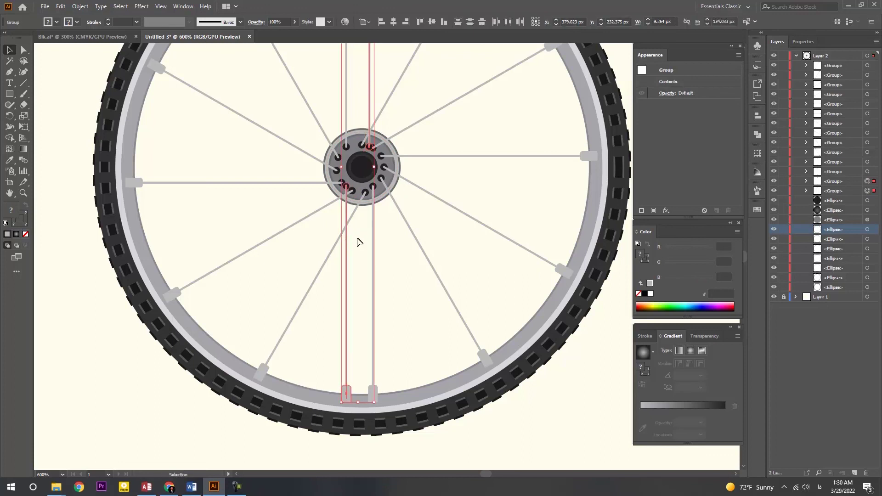
{"action": "left_click", "coordinate": [347, 239], "text": "shift"}
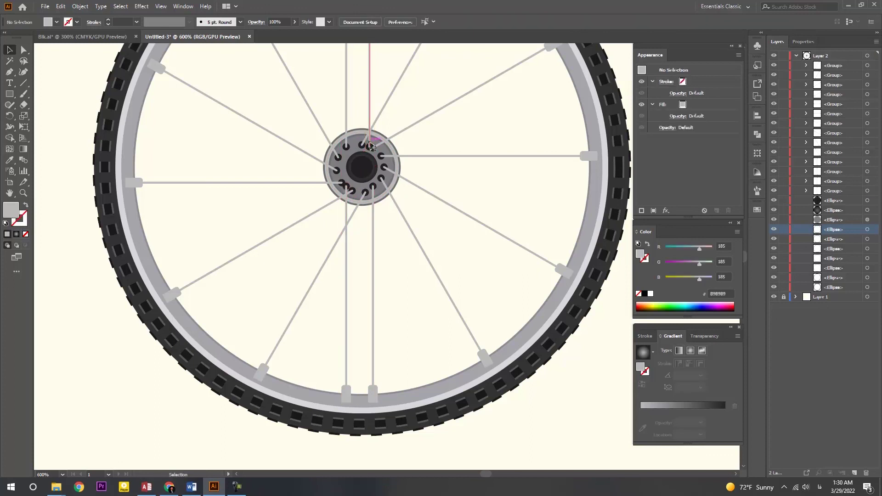
{"action": "left_click", "coordinate": [365, 236]}
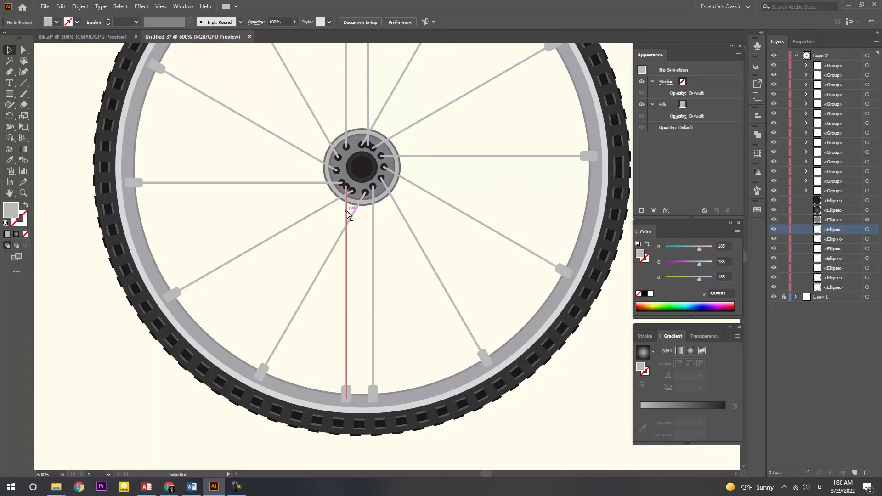
Step: Rotate a copy of both shifted vertical spoke groups and repeat it around the wheel
{"action": "left_click", "coordinate": [347, 212]}
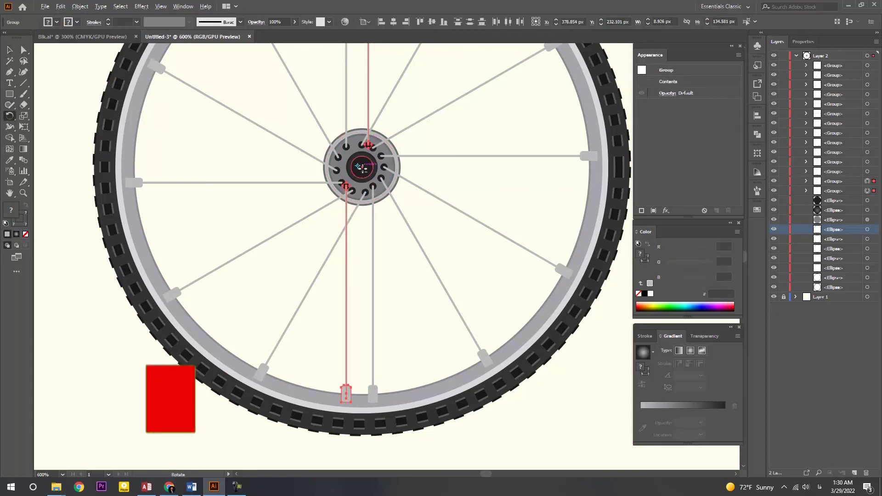
{"action": "double_click", "coordinate": [9, 116]}
{"action": "left_click", "coordinate": [505, 269]}
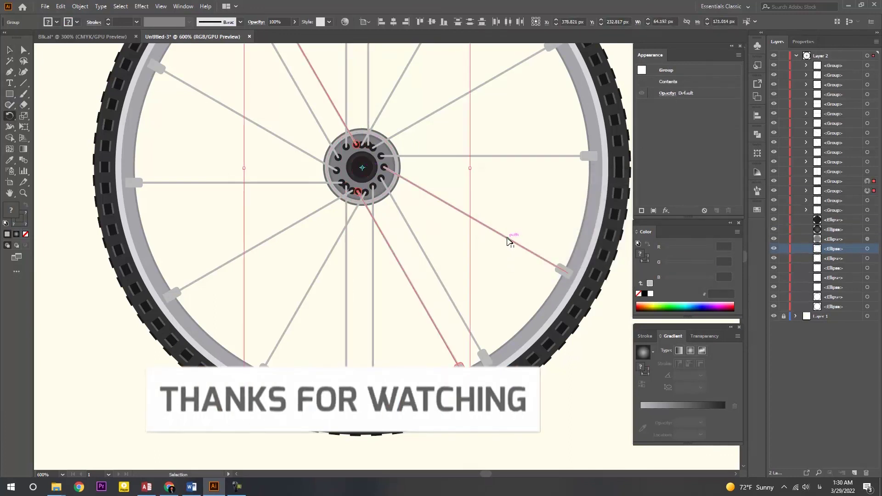
{"action": "key", "text": "ctrl+d"}
{"action": "key", "text": "ctrl+d"}
{"action": "key", "text": "ctrl+d"}
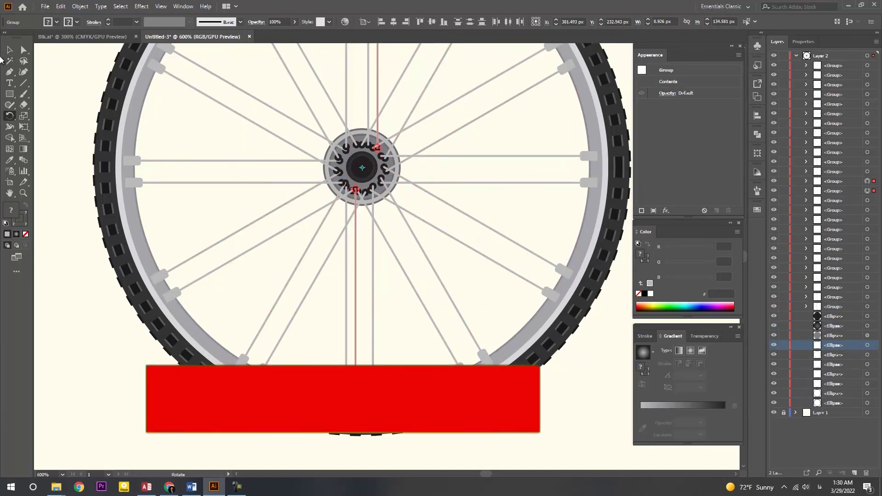